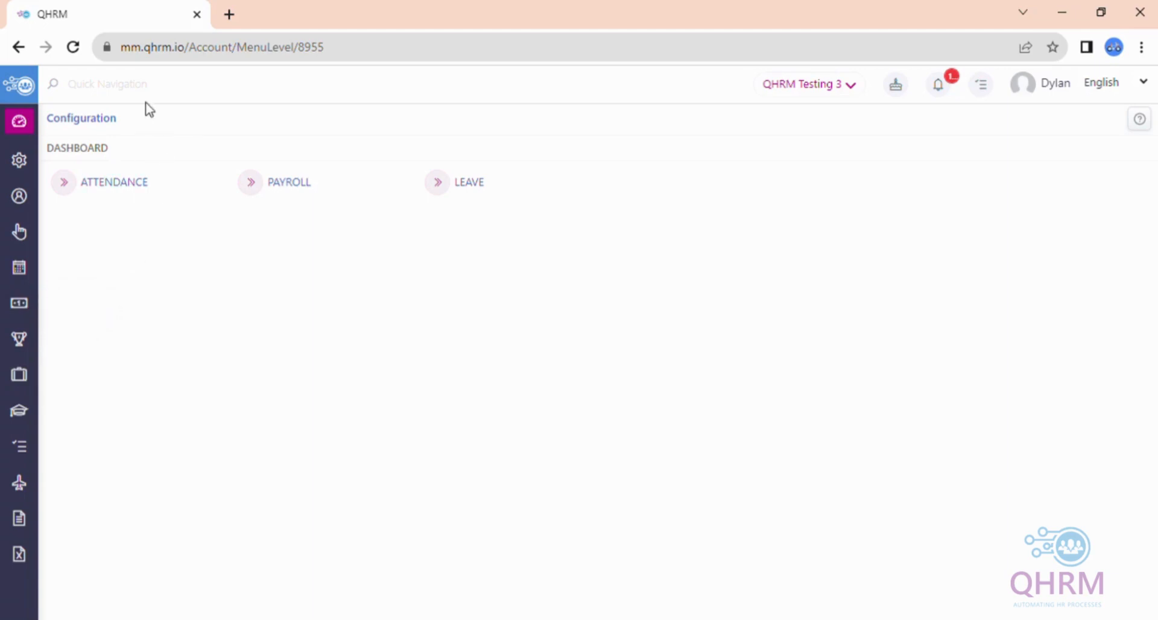
# - Find the Payroll Preview Process page through quick navigation and open it
pyautogui.click(81, 89)
pyautogui.write('Payroll pr')
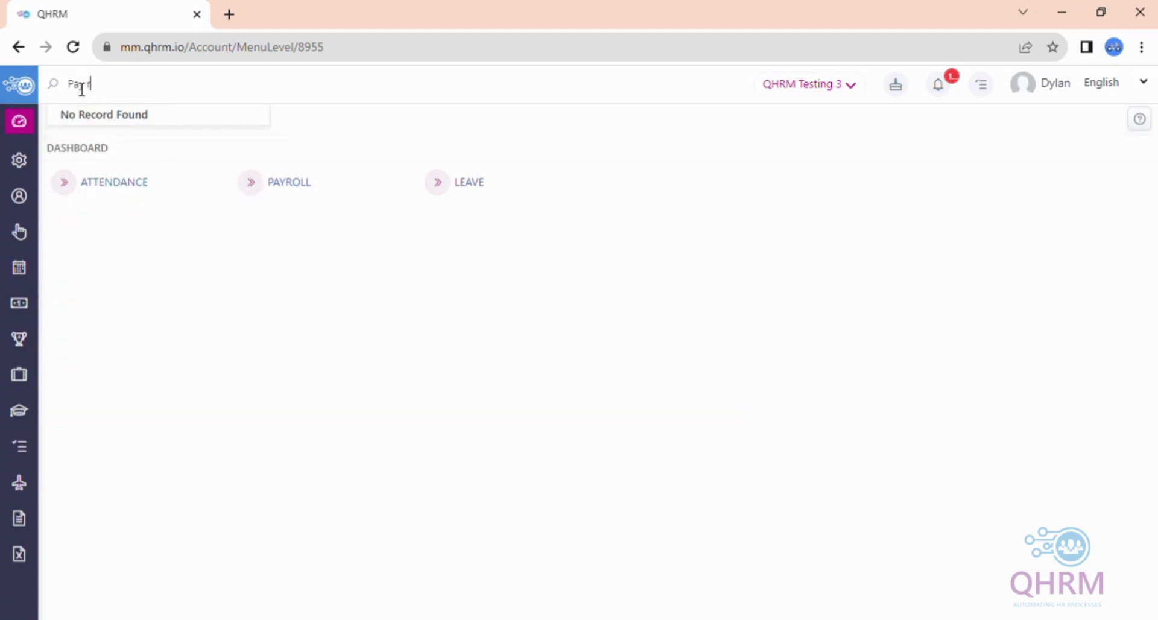
pyautogui.write('e')
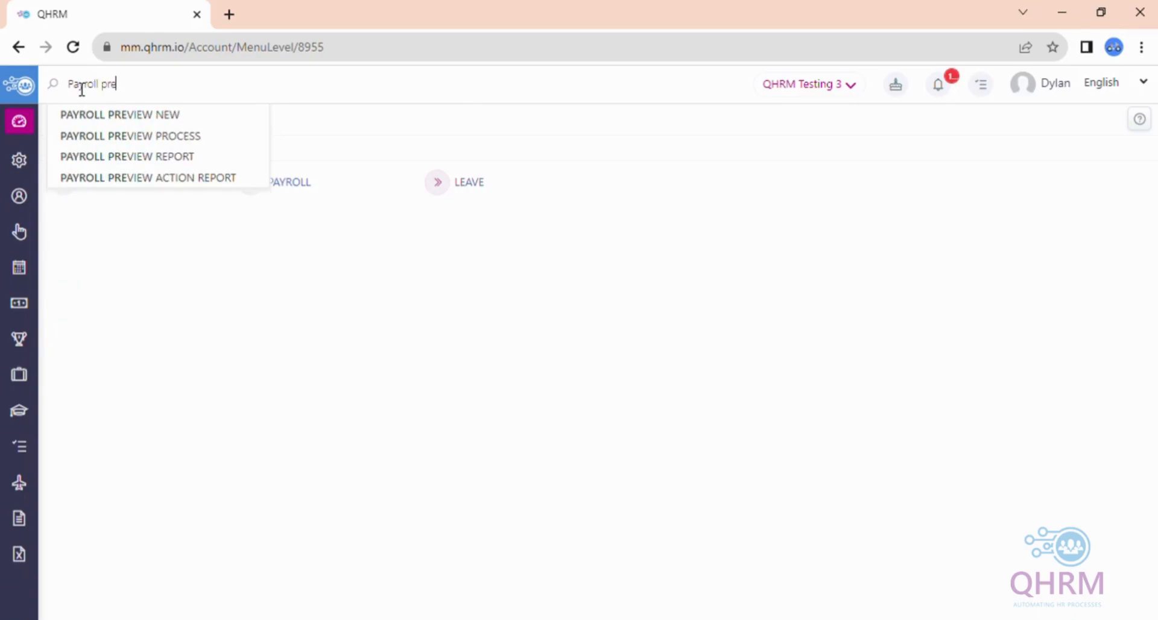
pyautogui.click(150, 137)
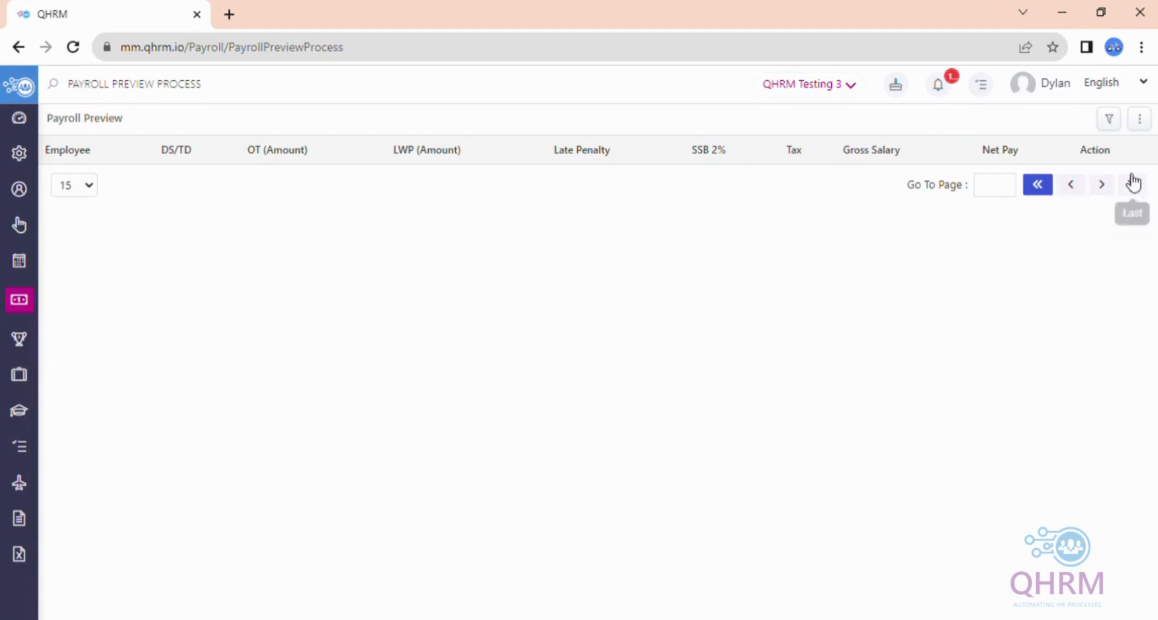
# - Set the payroll preview filter to financial year FY 2023, Monthly pay cycle and month July - 2023
pyautogui.click(1116, 125)
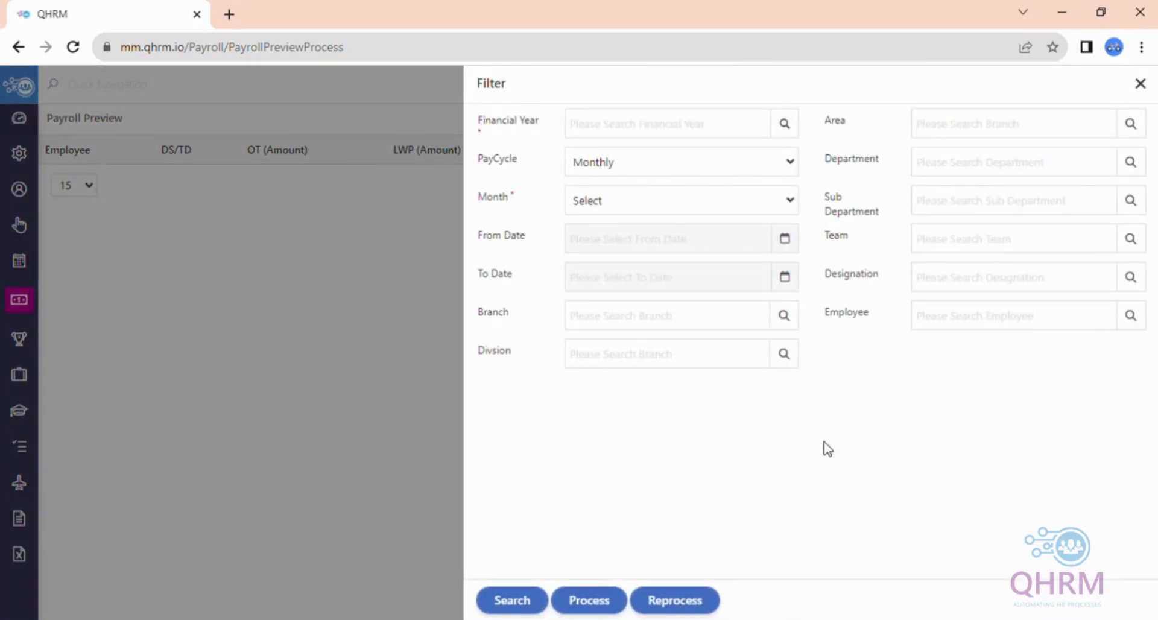
pyautogui.click(618, 131)
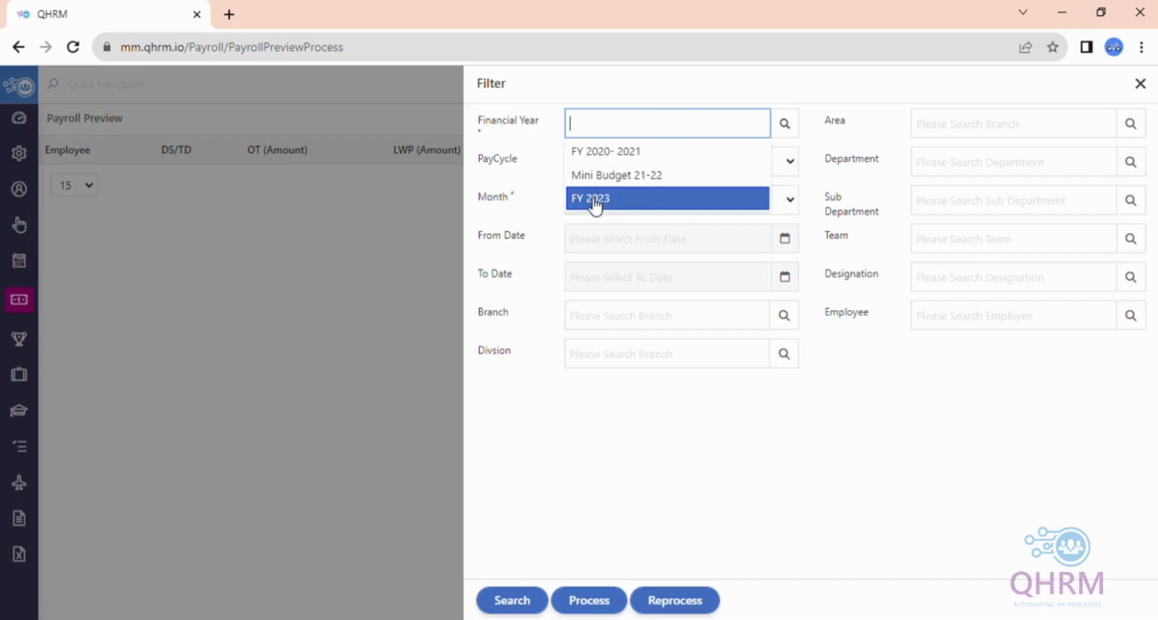
pyautogui.click(576, 203)
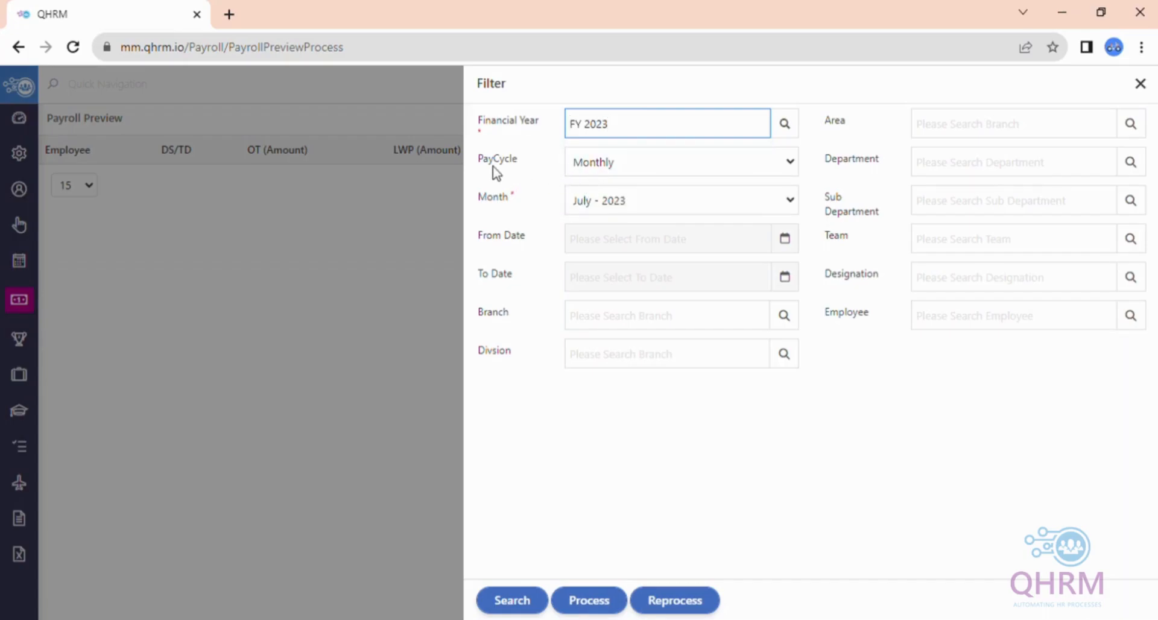
pyautogui.moveTo(478, 157); pyautogui.dragTo(515, 158)
pyautogui.click(518, 161)
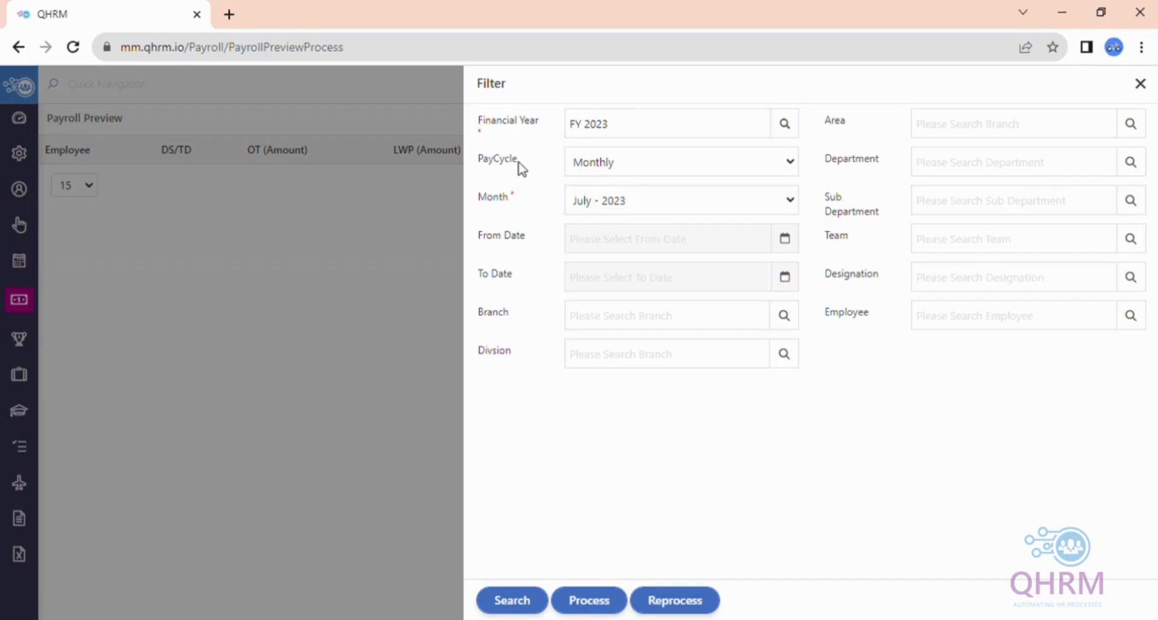
pyautogui.click(699, 168)
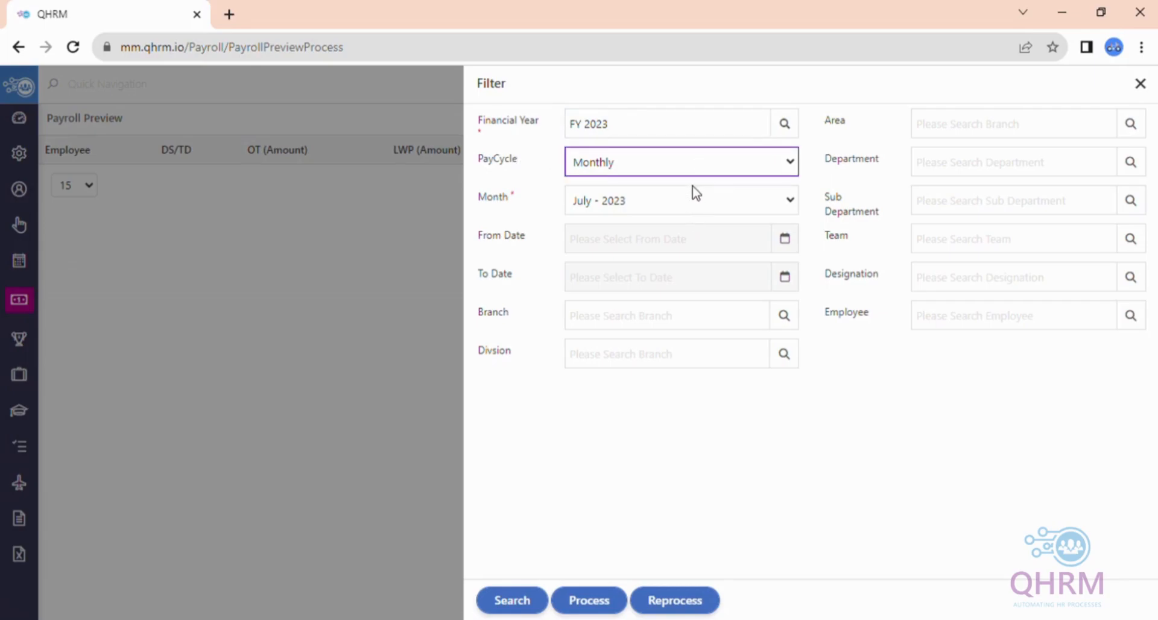
pyautogui.moveTo(480, 197); pyautogui.dragTo(528, 199)
pyautogui.click(530, 200)
pyautogui.click(619, 207)
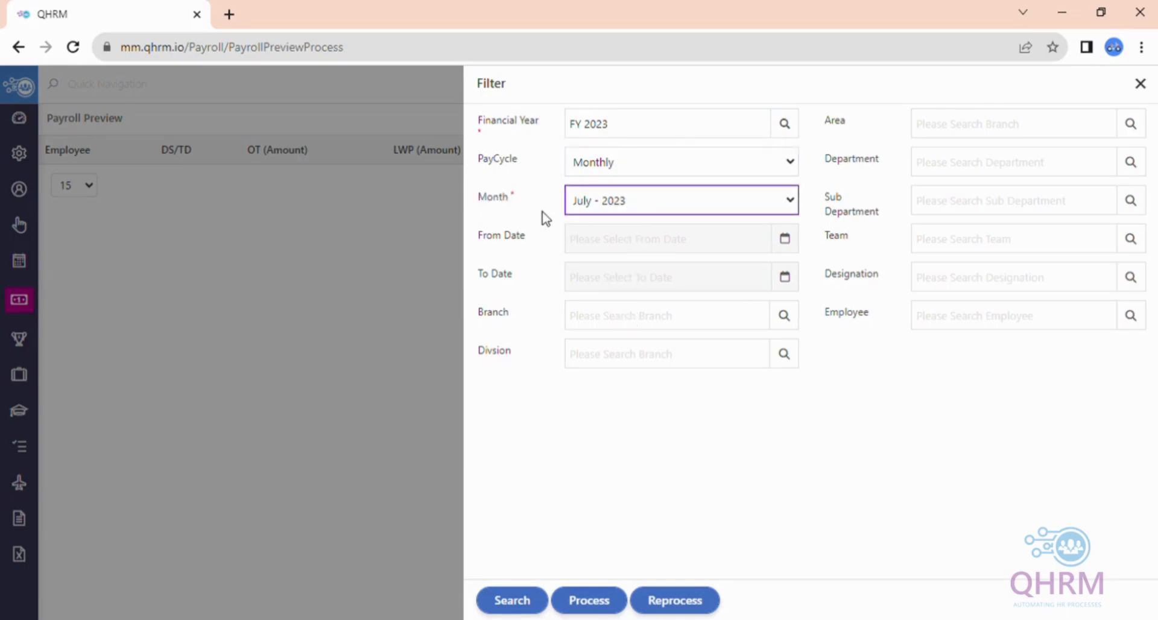
# - Switch the filter's pay cycle to Weekly and check the month, From Date and To Date fields
pyautogui.click(584, 170)
pyautogui.click(611, 208)
pyautogui.moveTo(475, 235); pyautogui.dragTo(524, 280)
pyautogui.click(576, 241)
pyautogui.click(509, 273)
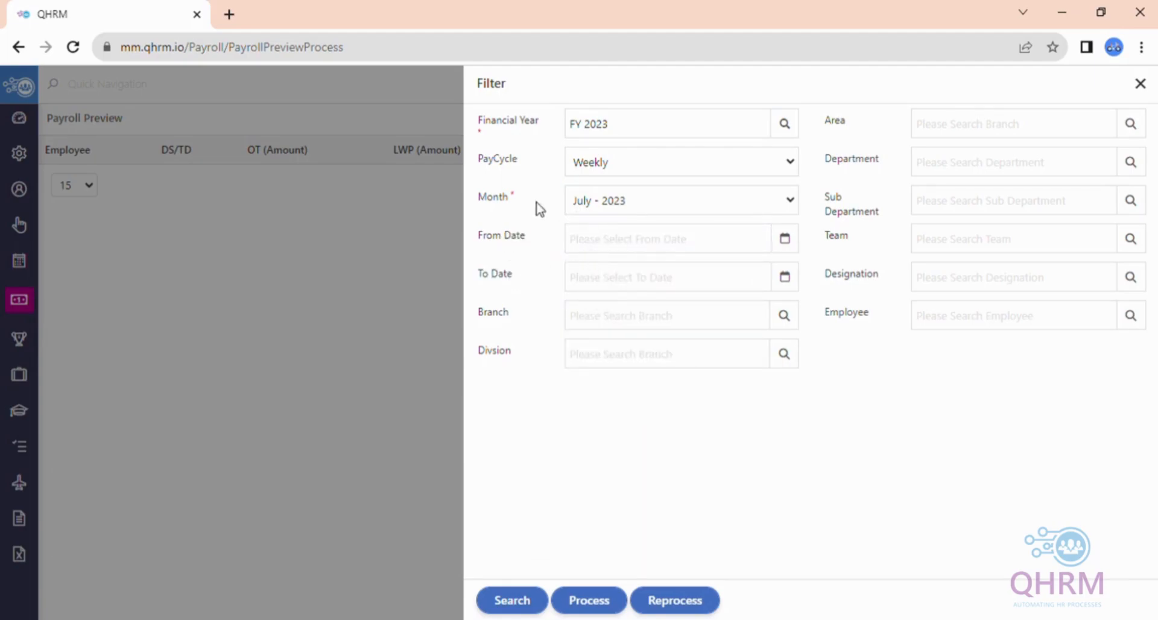
pyautogui.click(579, 202)
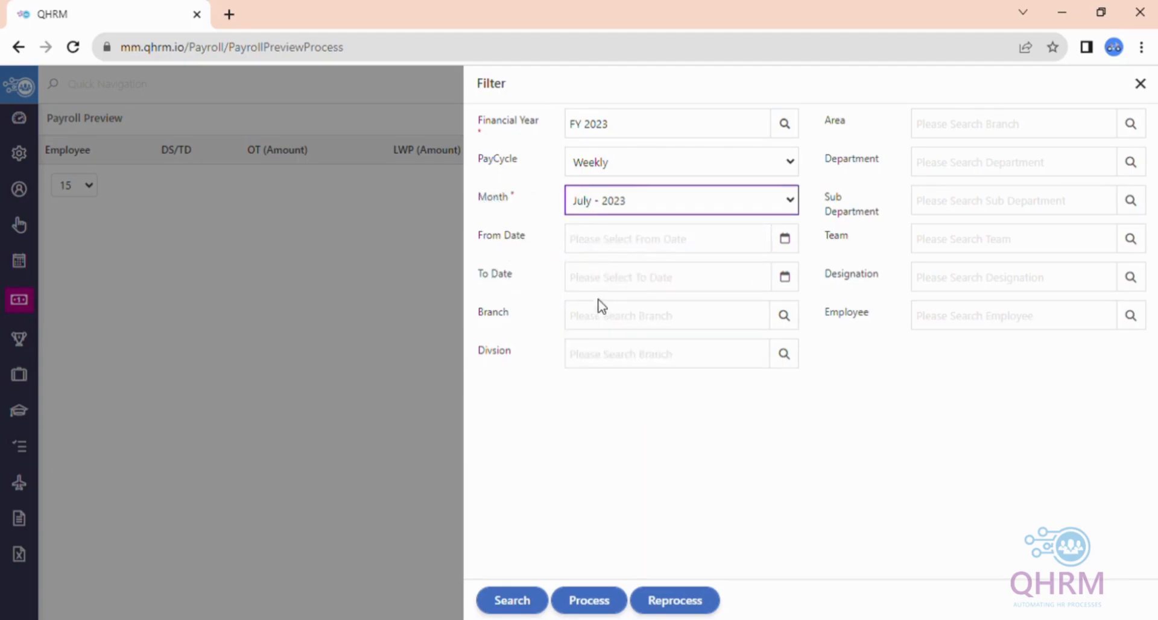
pyautogui.moveTo(477, 234); pyautogui.dragTo(517, 240)
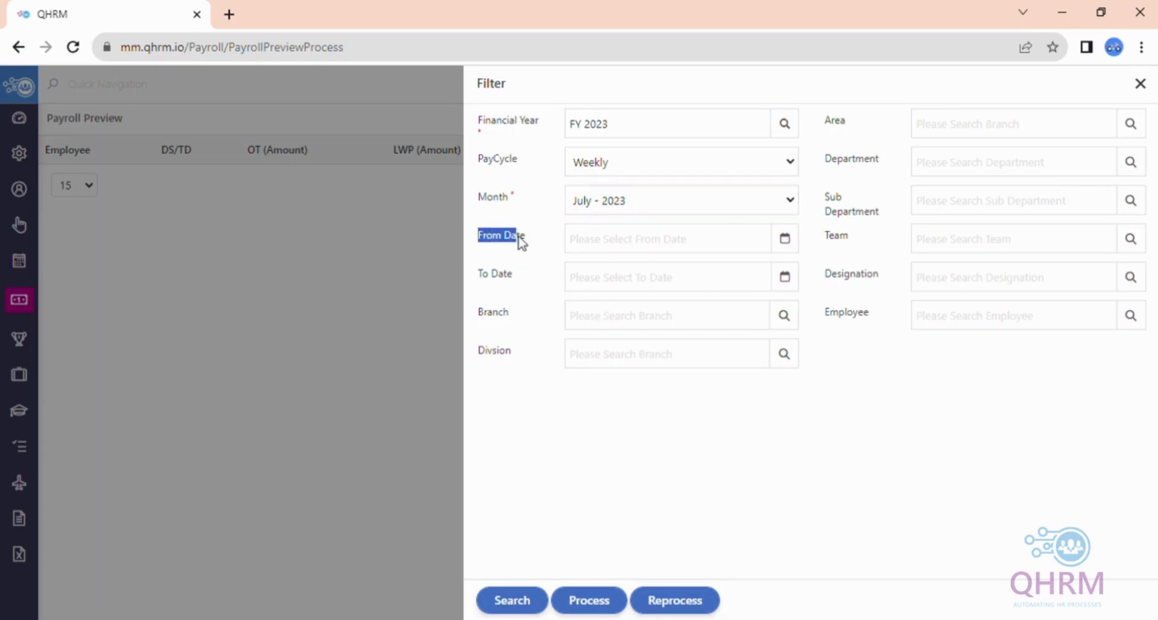
pyautogui.click(497, 285)
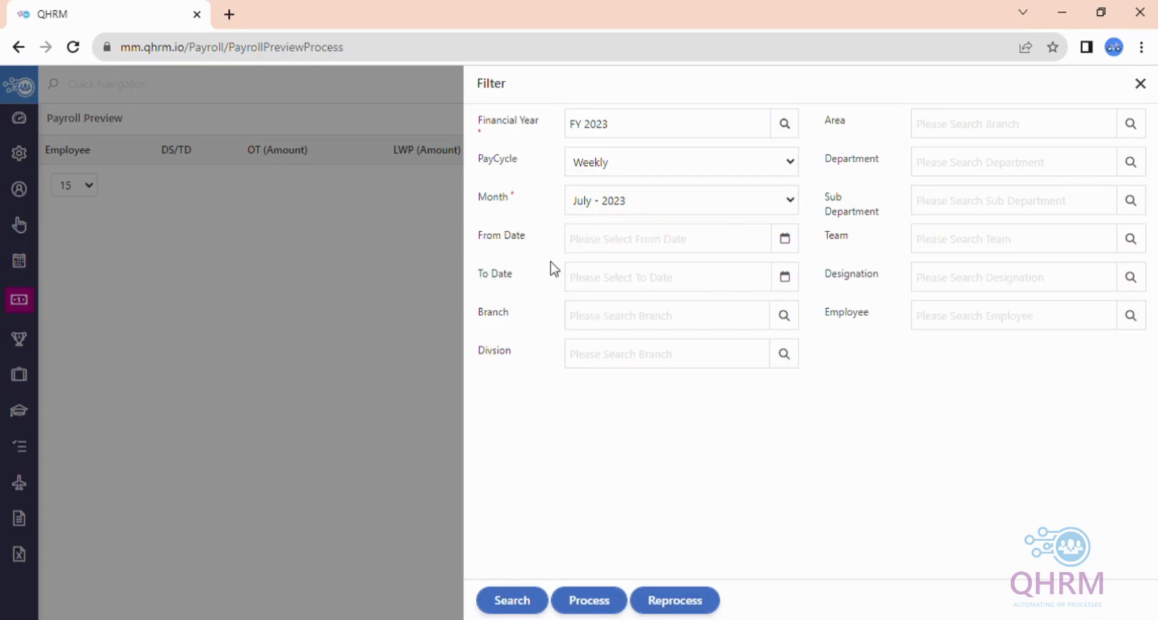
# - Try the weekly date range 01-Aug-2023 to 07-Aug-2023, and return the pay cycle to Monthly
pyautogui.click(610, 243)
pyautogui.click(636, 279)
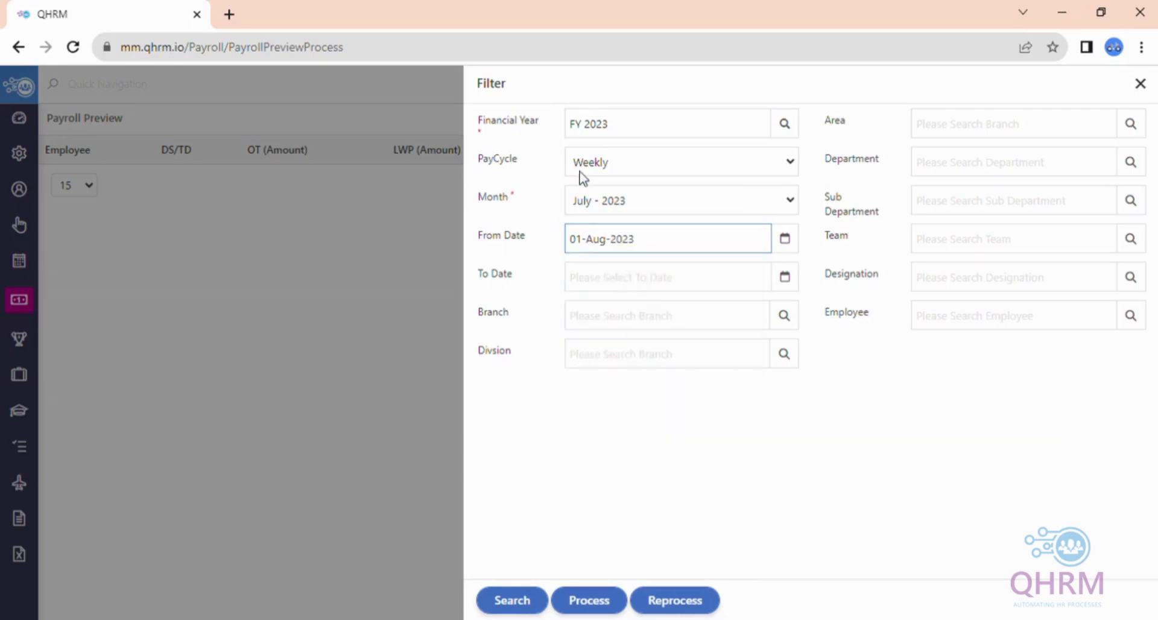
pyautogui.click(593, 287)
pyautogui.click(636, 363)
pyautogui.click(633, 284)
pyautogui.click(608, 340)
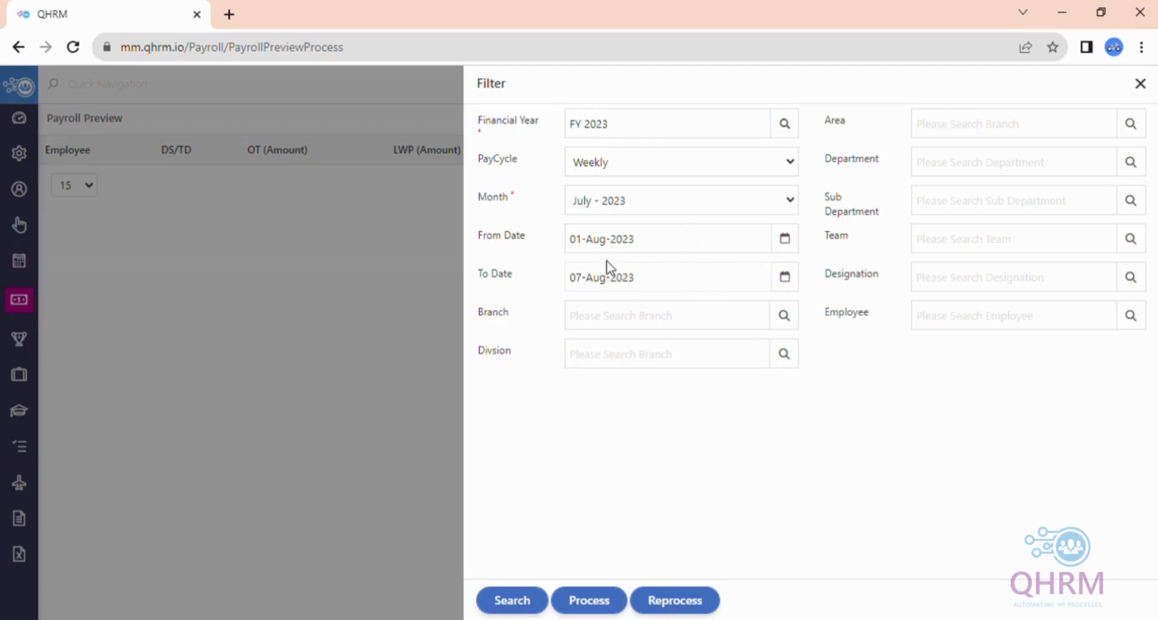
pyautogui.click(612, 169)
pyautogui.click(640, 196)
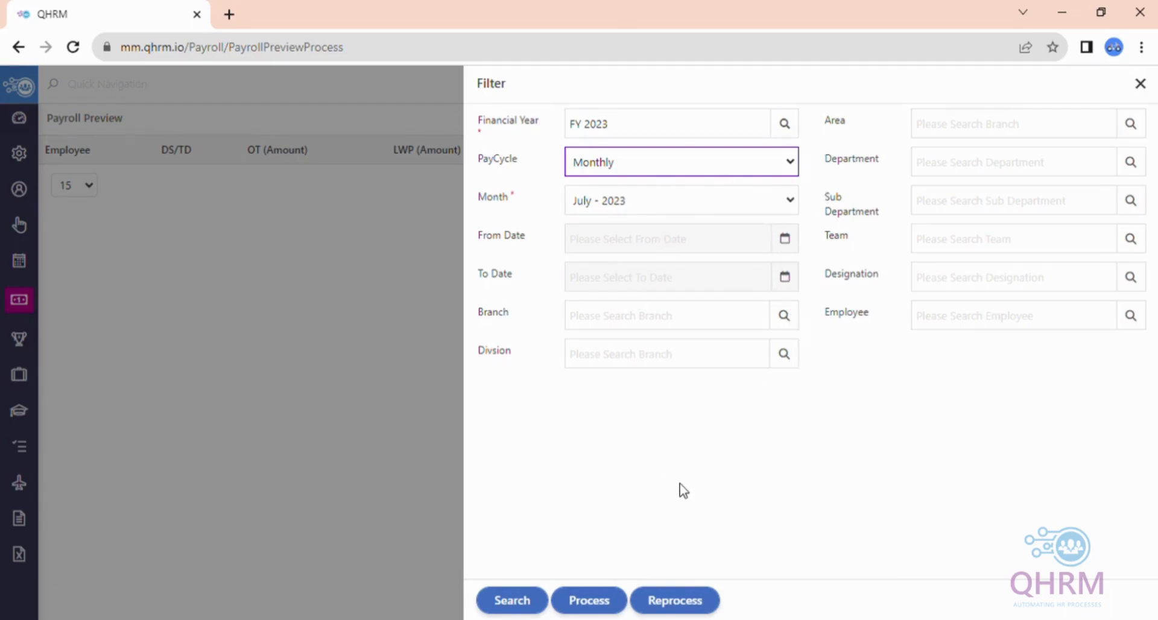
pyautogui.moveTo(831, 163); pyautogui.dragTo(875, 162)
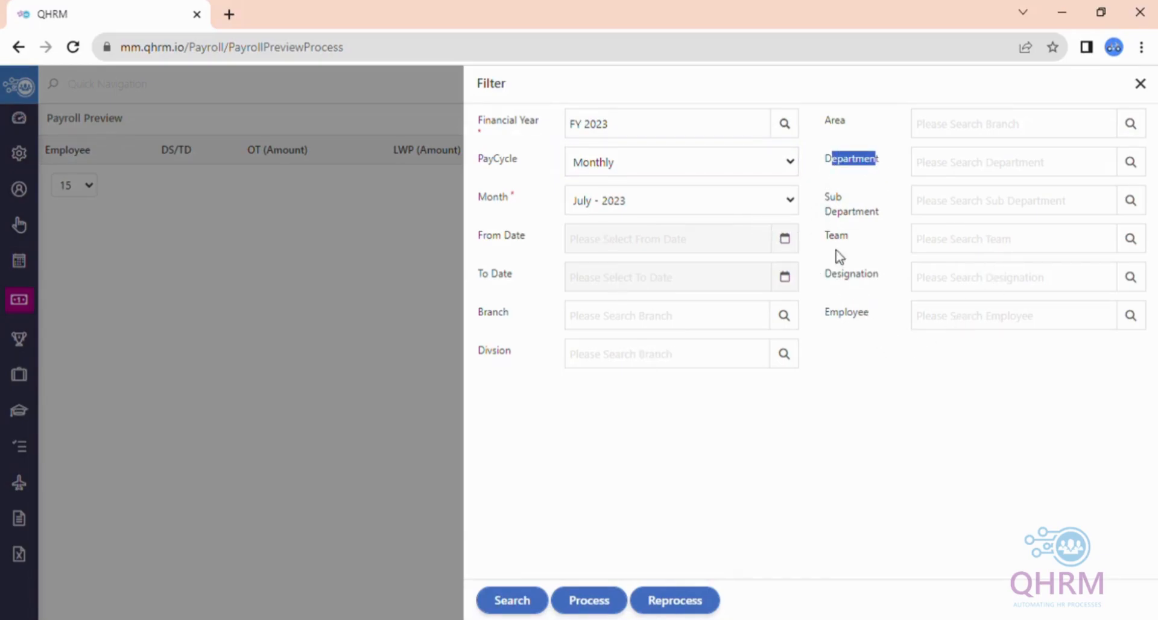
pyautogui.click(935, 171)
pyautogui.click(903, 178)
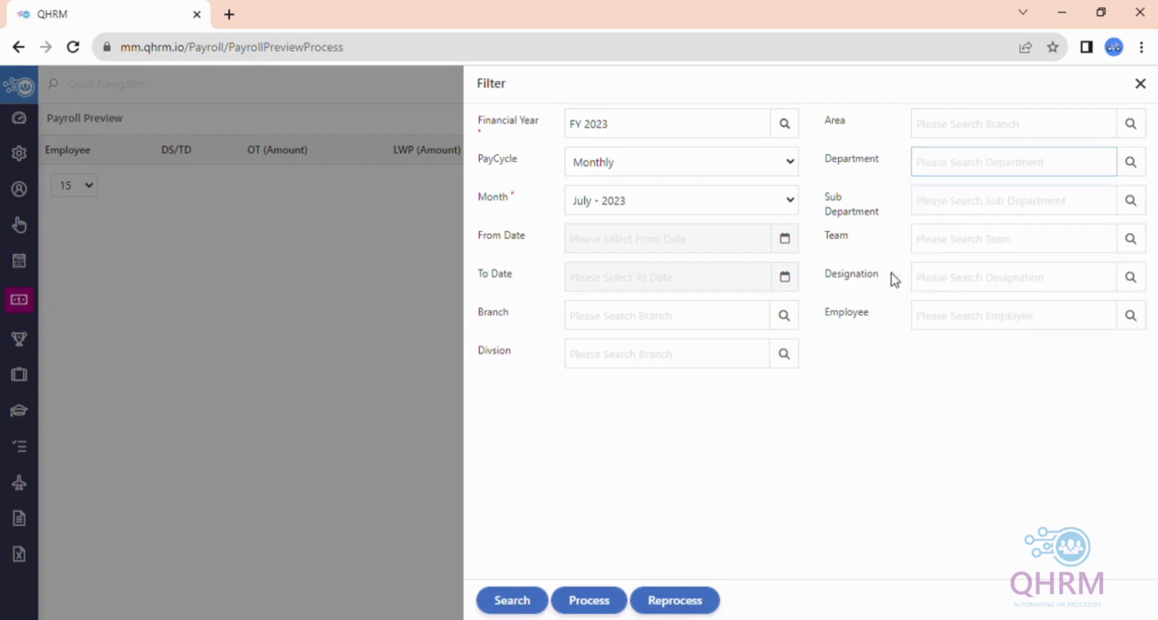
pyautogui.moveTo(823, 311); pyautogui.dragTo(871, 312)
pyautogui.click(935, 319)
pyautogui.click(868, 338)
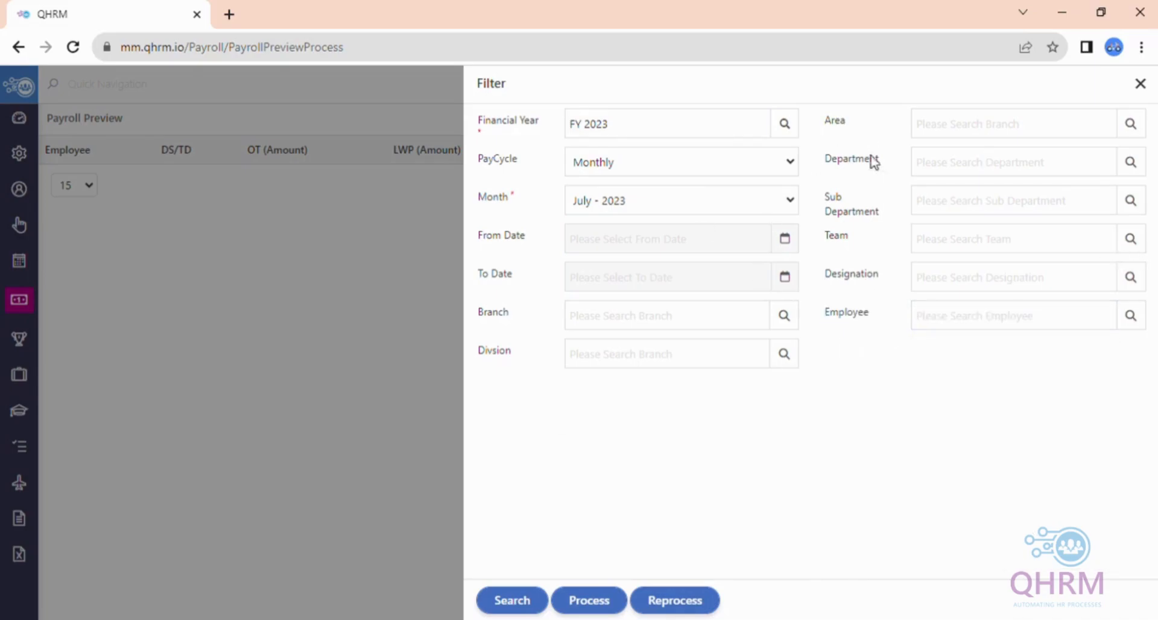
# - Choose the department Testing [Yangon(Ahlone)] [Ahlone] and process its payroll
pyautogui.click(928, 161)
pyautogui.write('test')
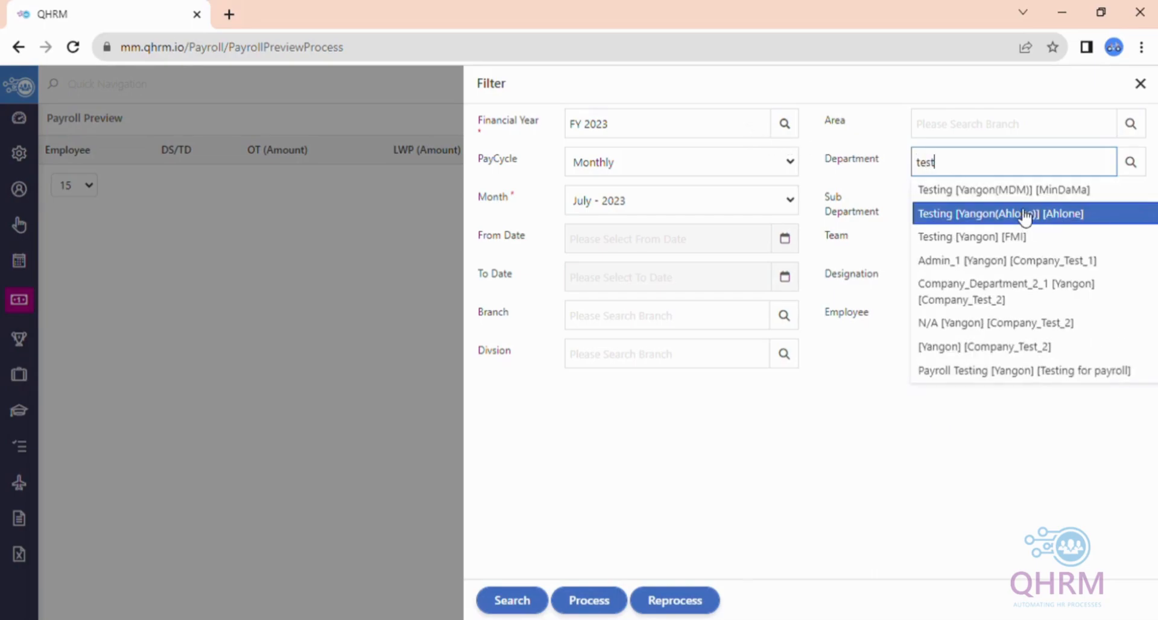
pyautogui.click(972, 221)
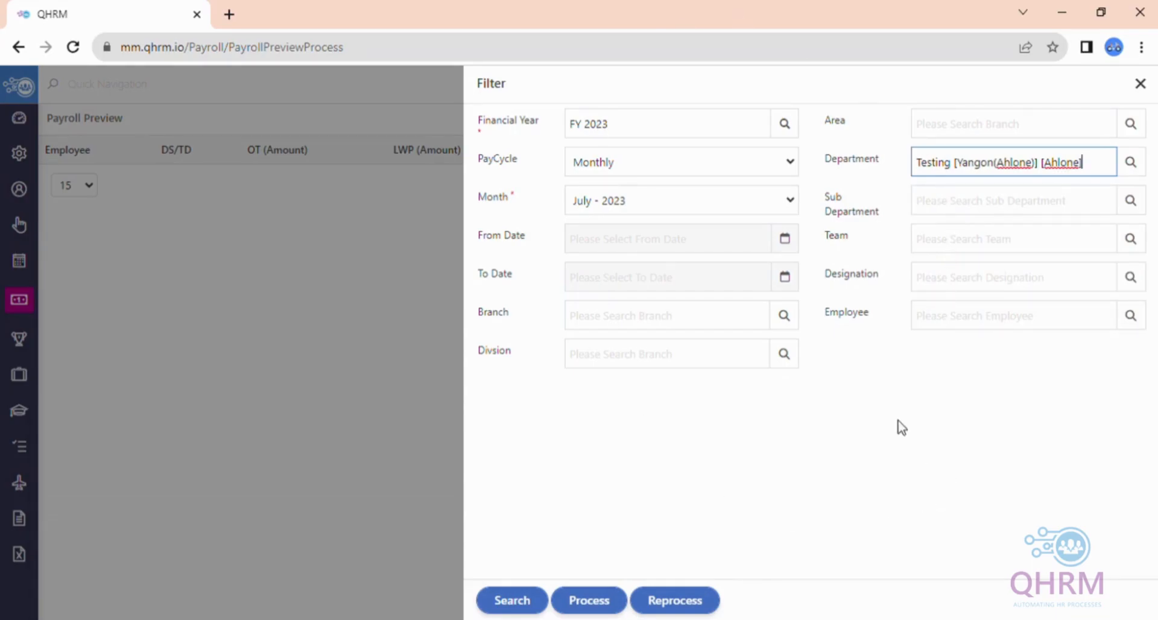
pyautogui.click(594, 601)
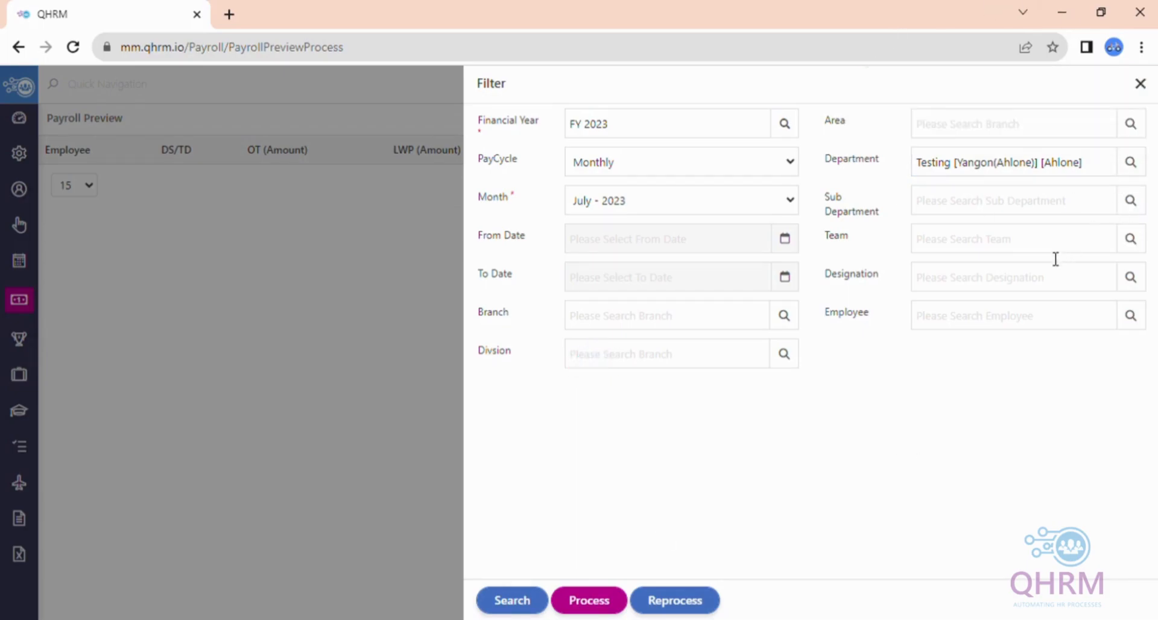
# - Search for the department's processed payroll records and show 25 records per page
pyautogui.click(514, 600)
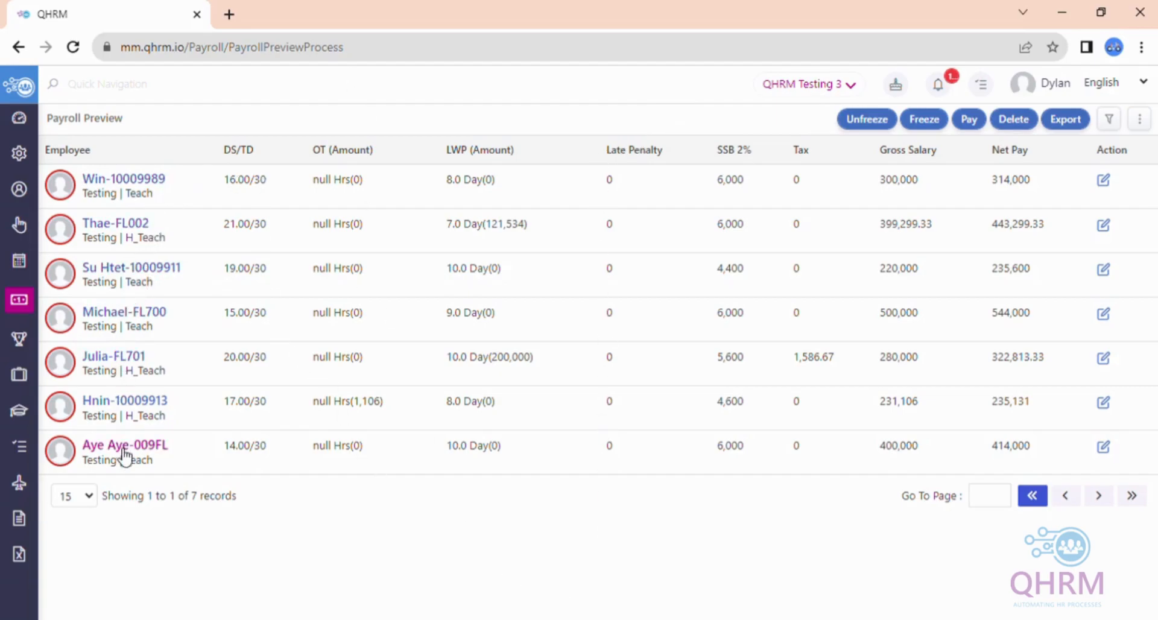
pyautogui.click(77, 500)
pyautogui.click(73, 544)
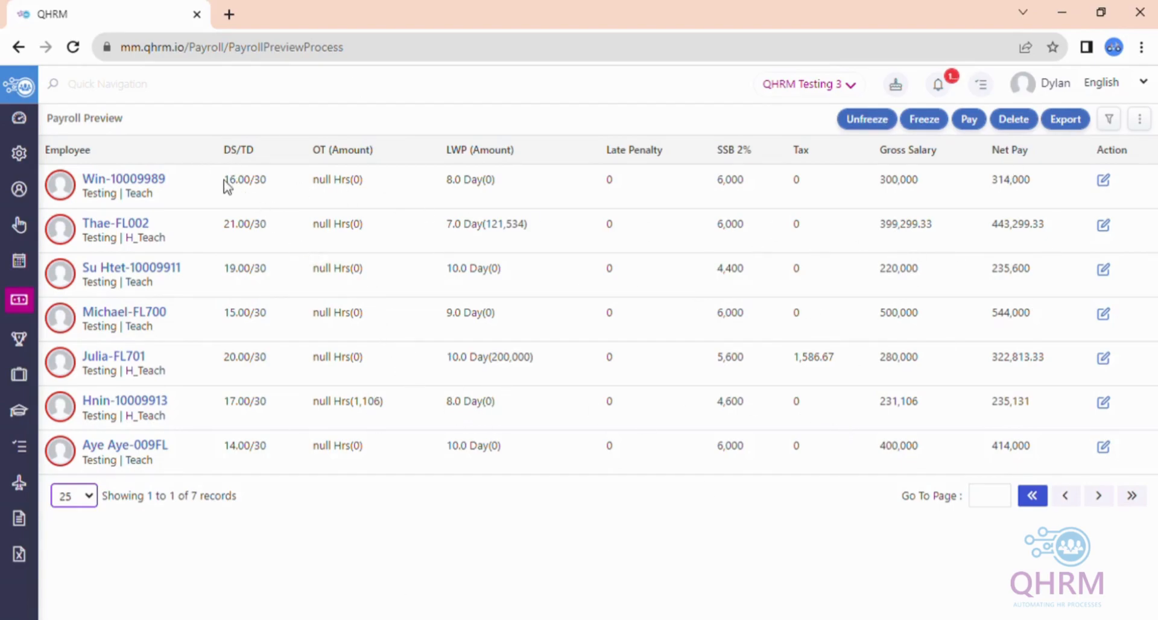
# - Examine the payroll list's DS/TD, OT, LWP, Late Penalty, Gross Salary and Net Pay columns
pyautogui.moveTo(224, 155); pyautogui.dragTo(244, 180)
pyautogui.doubleClick(264, 186)
pyautogui.moveTo(223, 235)
pyautogui.mouseDown()
pyautogui.moveTo(269, 232)
pyautogui.moveTo(244, 226)
pyautogui.mouseUp()
pyautogui.click(262, 237)
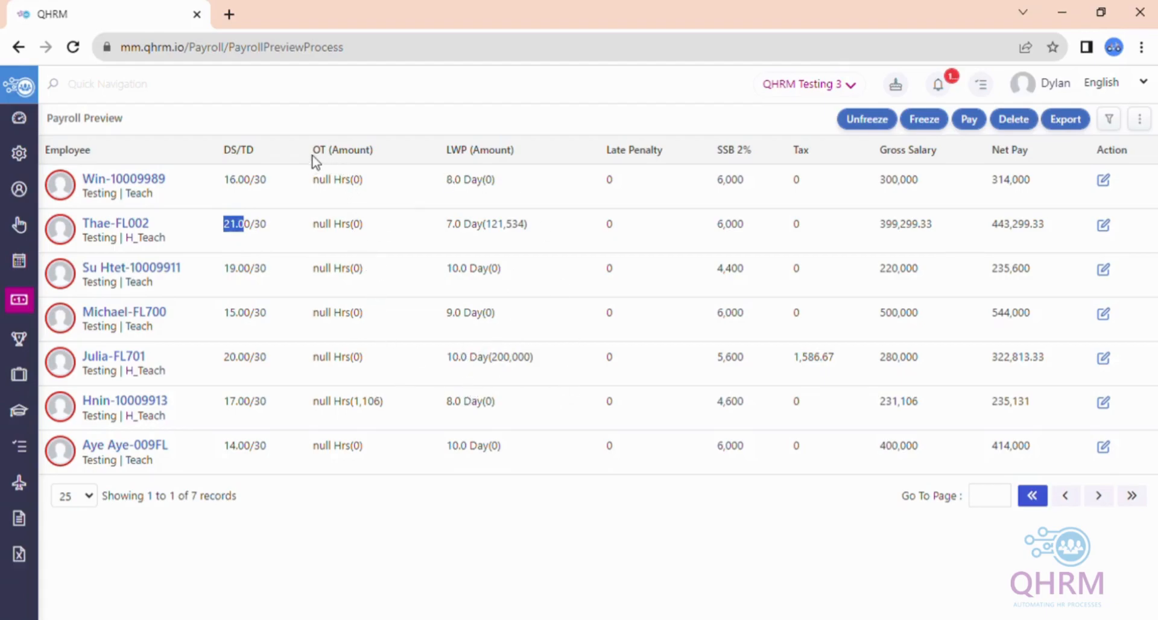
pyautogui.moveTo(312, 151); pyautogui.dragTo(361, 163)
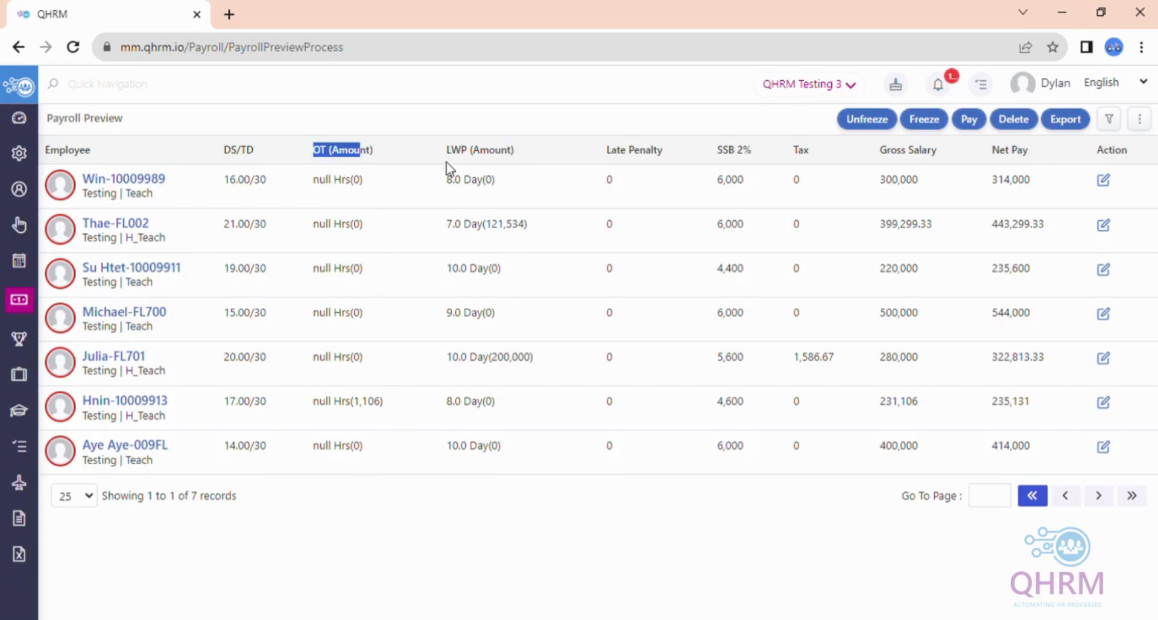
pyautogui.moveTo(452, 153); pyautogui.dragTo(477, 157)
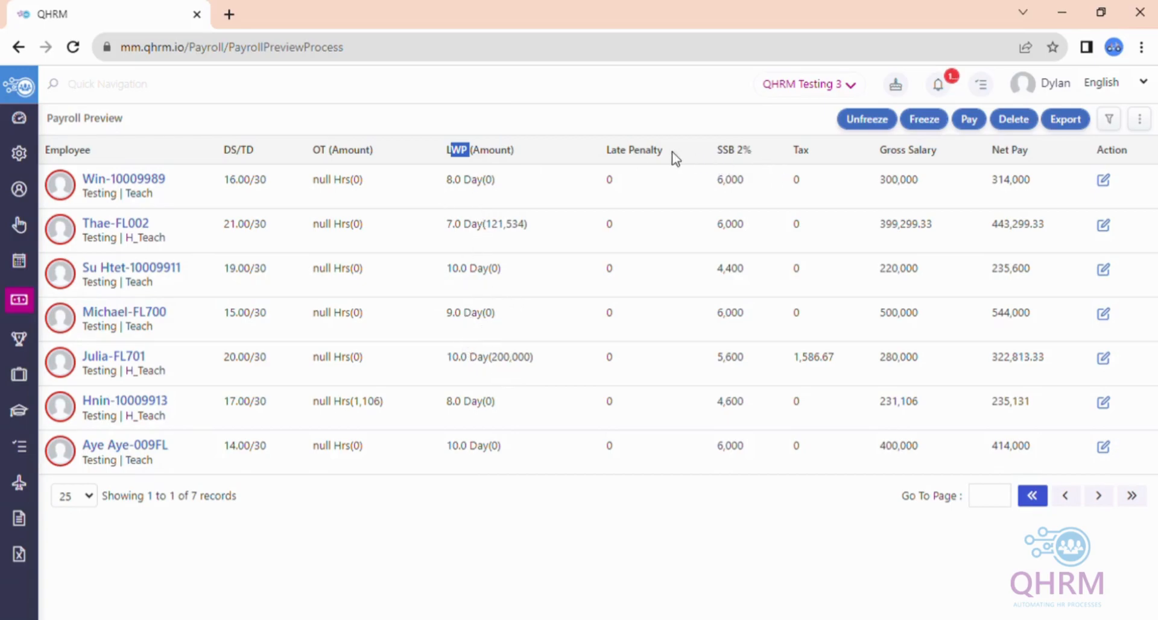
pyautogui.moveTo(610, 151); pyautogui.dragTo(655, 154)
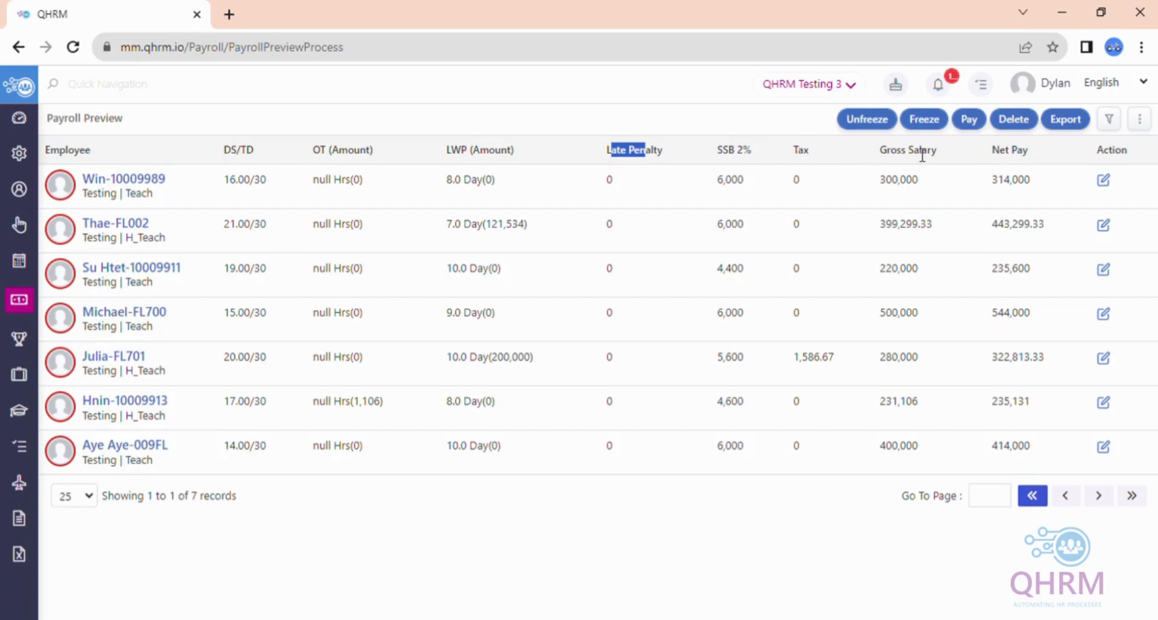
pyautogui.moveTo(989, 150); pyautogui.dragTo(1031, 156)
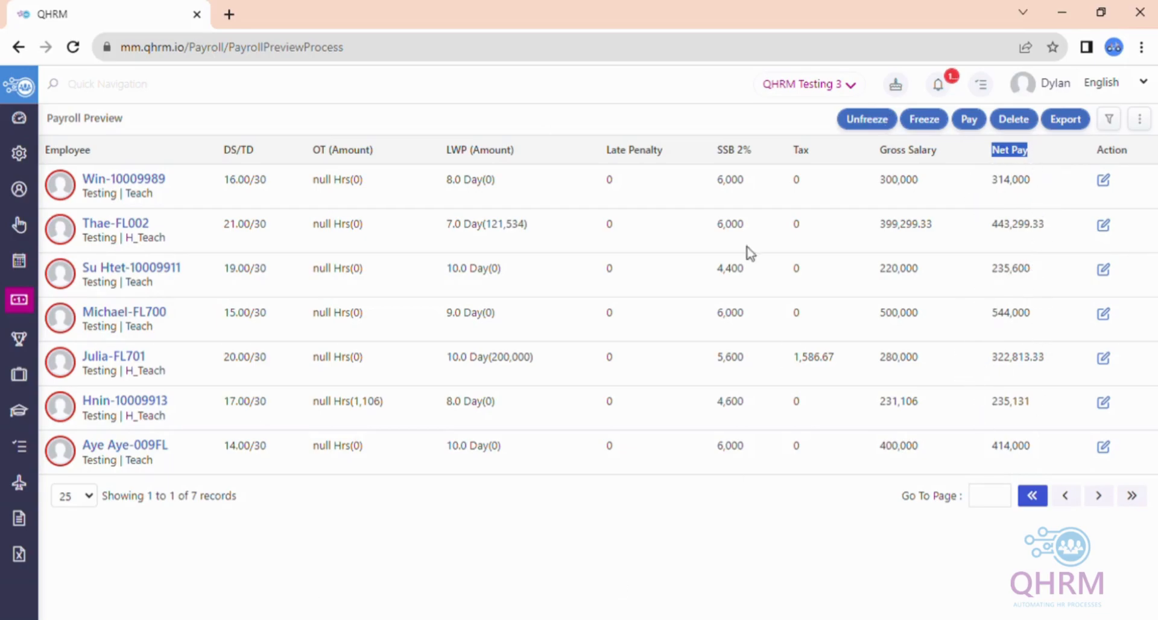
pyautogui.click(863, 493)
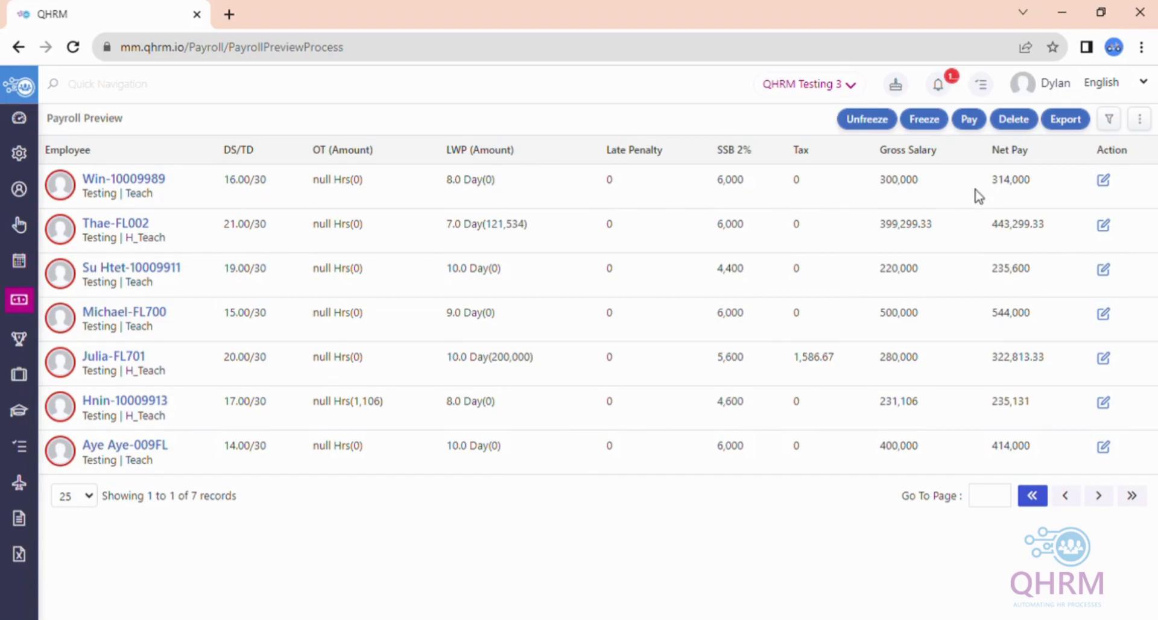
pyautogui.moveTo(990, 181); pyautogui.dragTo(1033, 183)
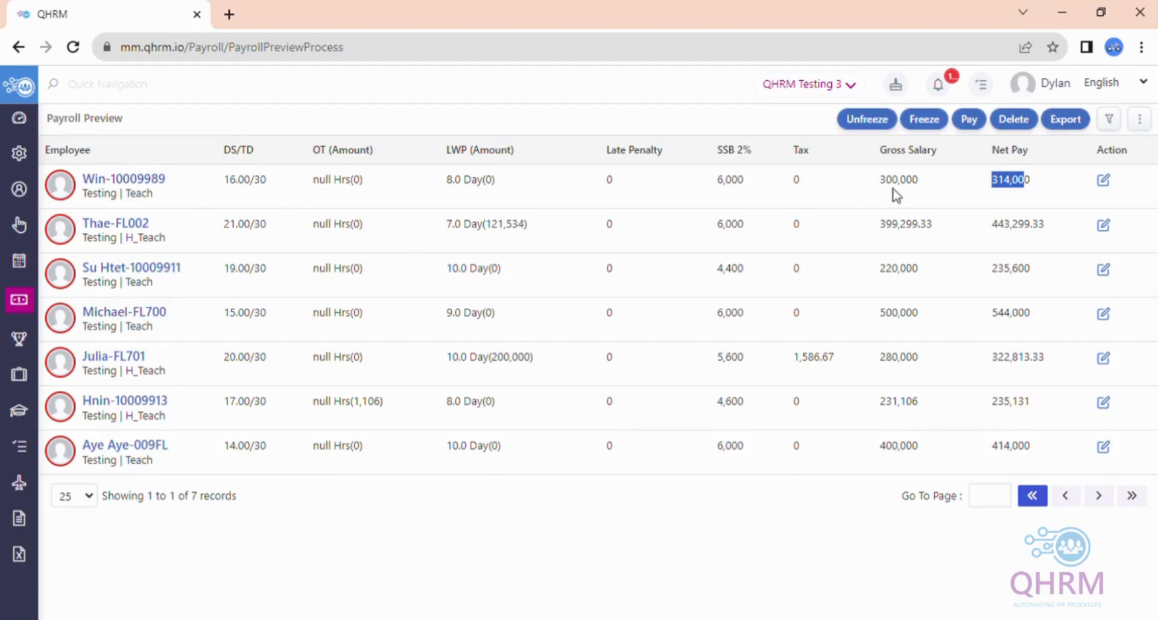
pyautogui.click(136, 130)
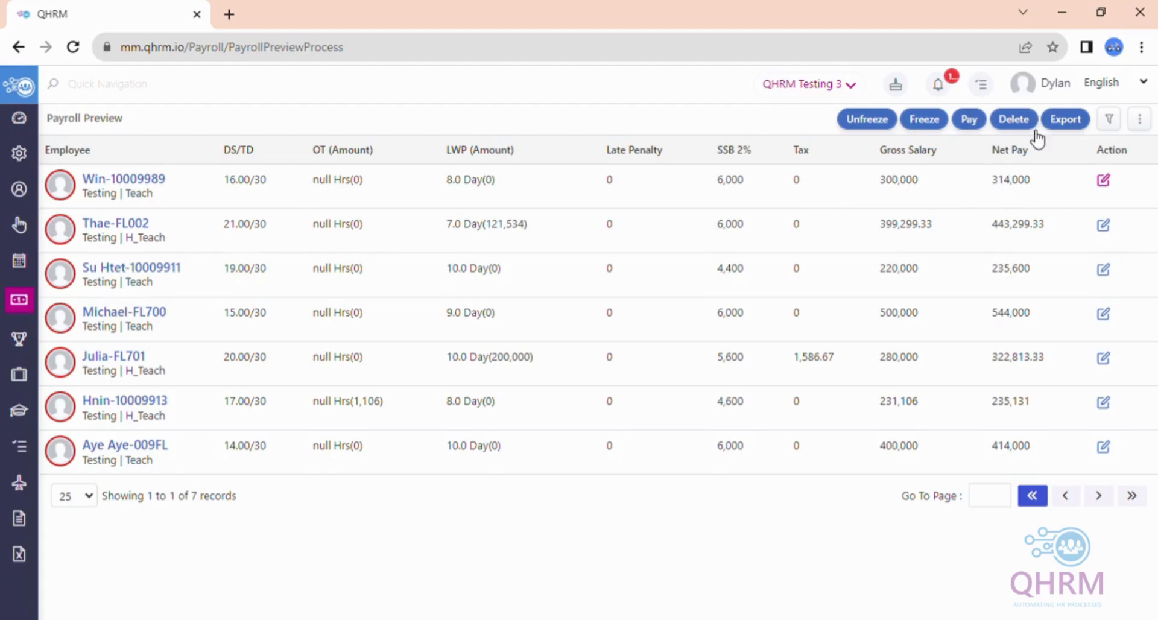
# - Open the first employee's payroll preview details and review the attendance days, earnings, deductions and net salary
pyautogui.click(1105, 181)
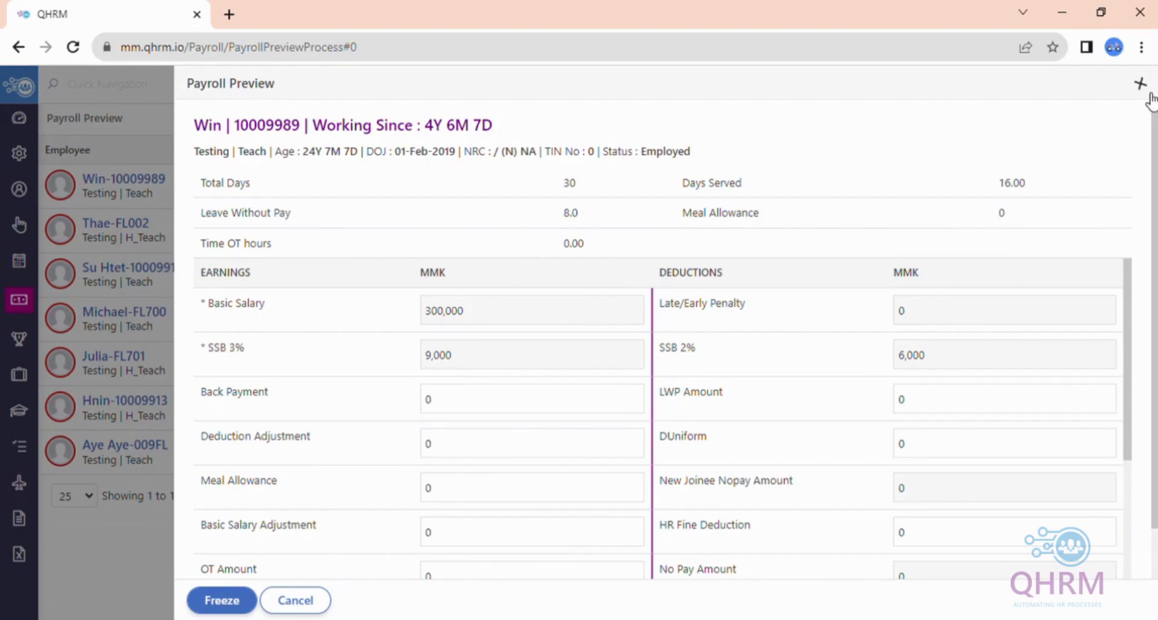
pyautogui.click(1139, 85)
pyautogui.scroll(-2, 1139, 389)
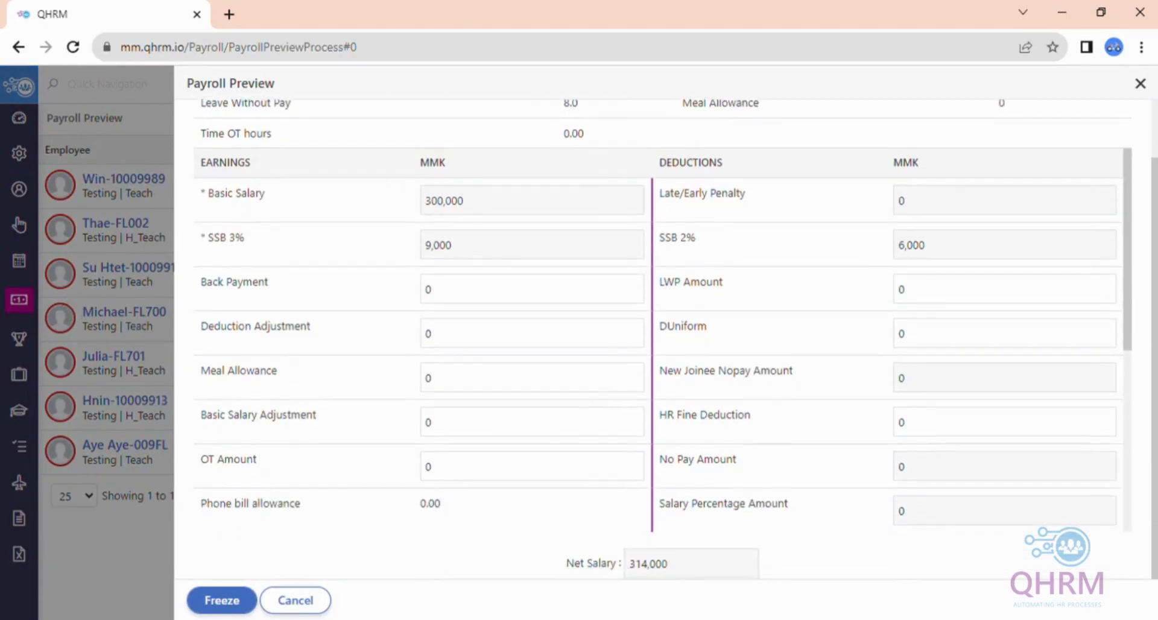
pyautogui.scroll(2, 463, 364)
pyautogui.scroll(-1, 464, 364)
pyautogui.scroll(1, 464, 365)
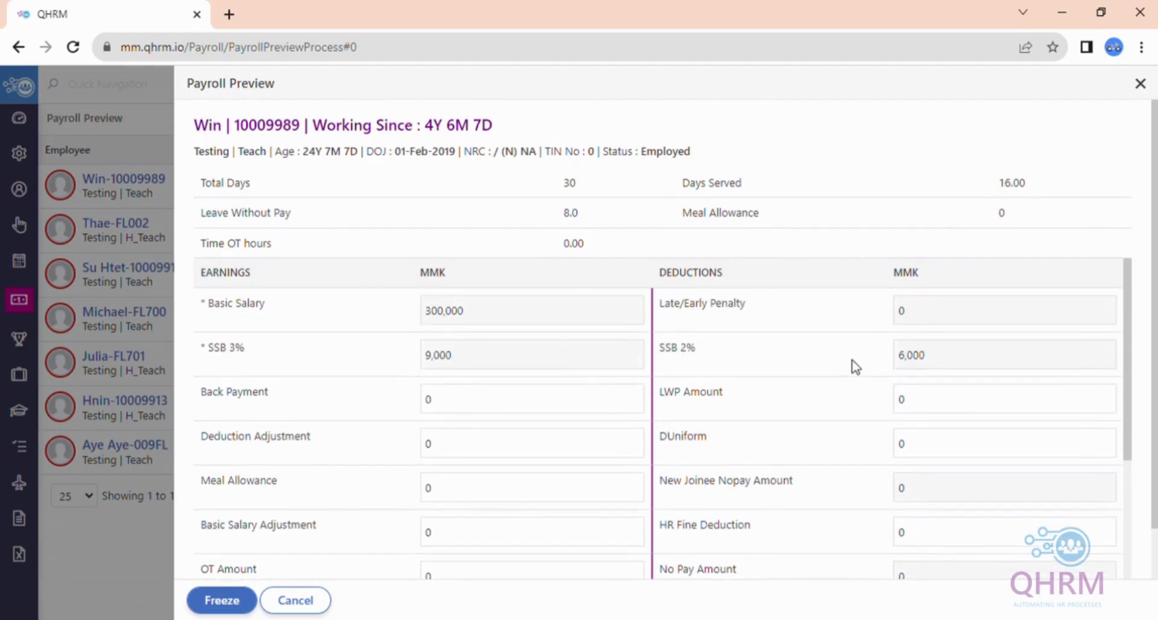
# - Examine the first employee's Leave Without Pay, Time OT hours, Basic Salary, SSB 3% and SSB 2% entries
pyautogui.moveTo(213, 218); pyautogui.dragTo(305, 215)
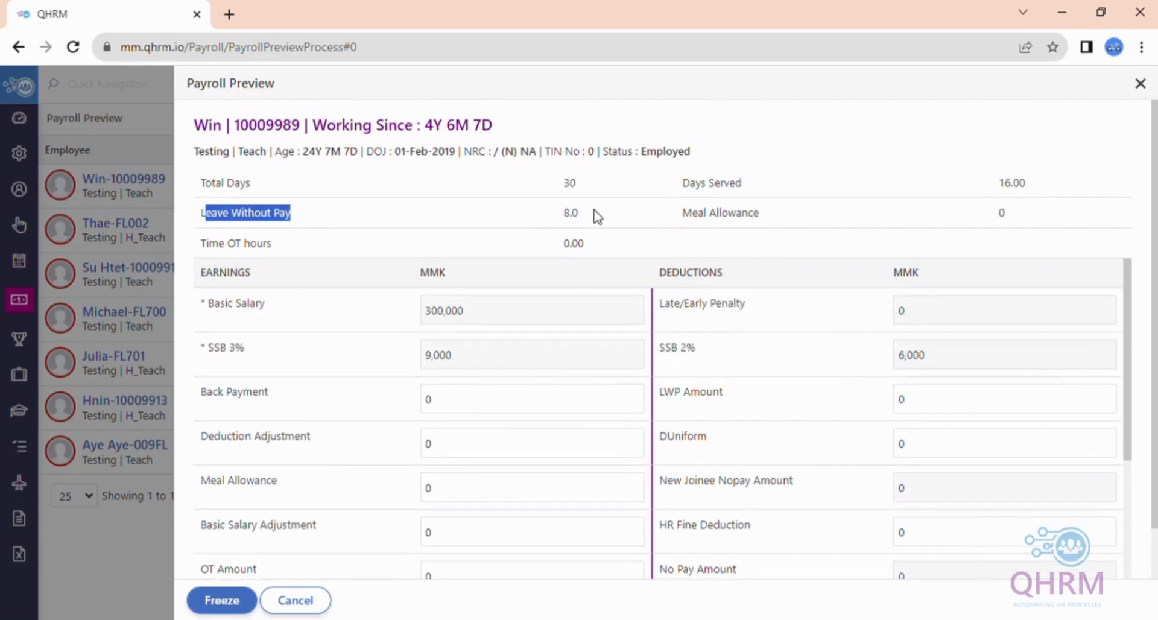
pyautogui.moveTo(594, 214); pyautogui.dragTo(551, 222)
pyautogui.moveTo(274, 244); pyautogui.dragTo(227, 243)
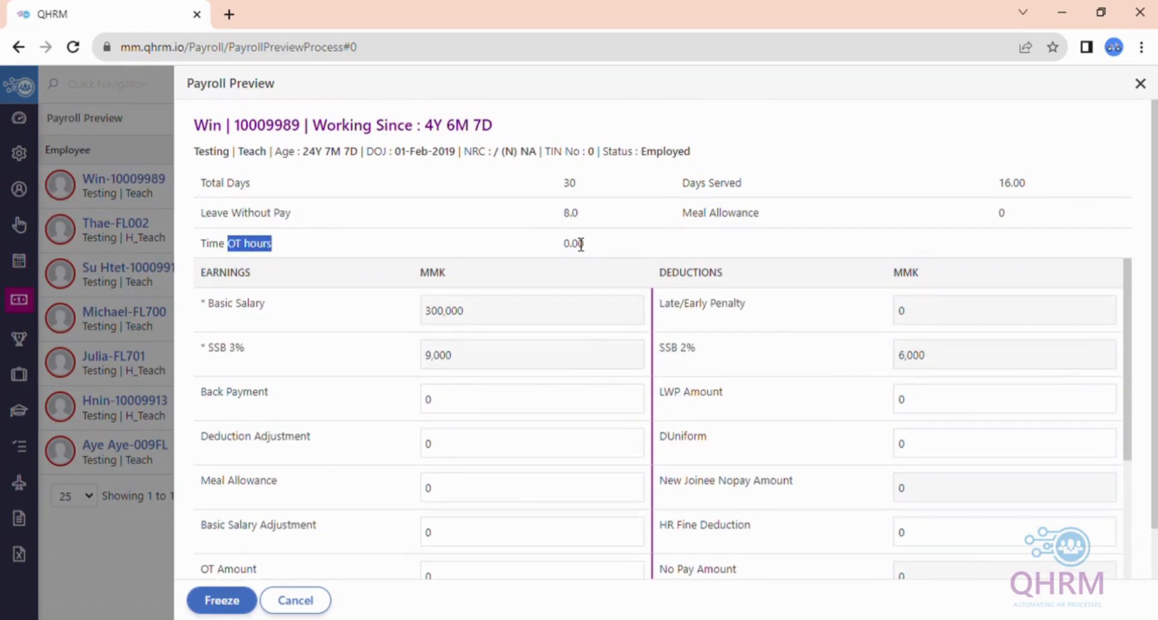
pyautogui.scroll(-2, 422, 302)
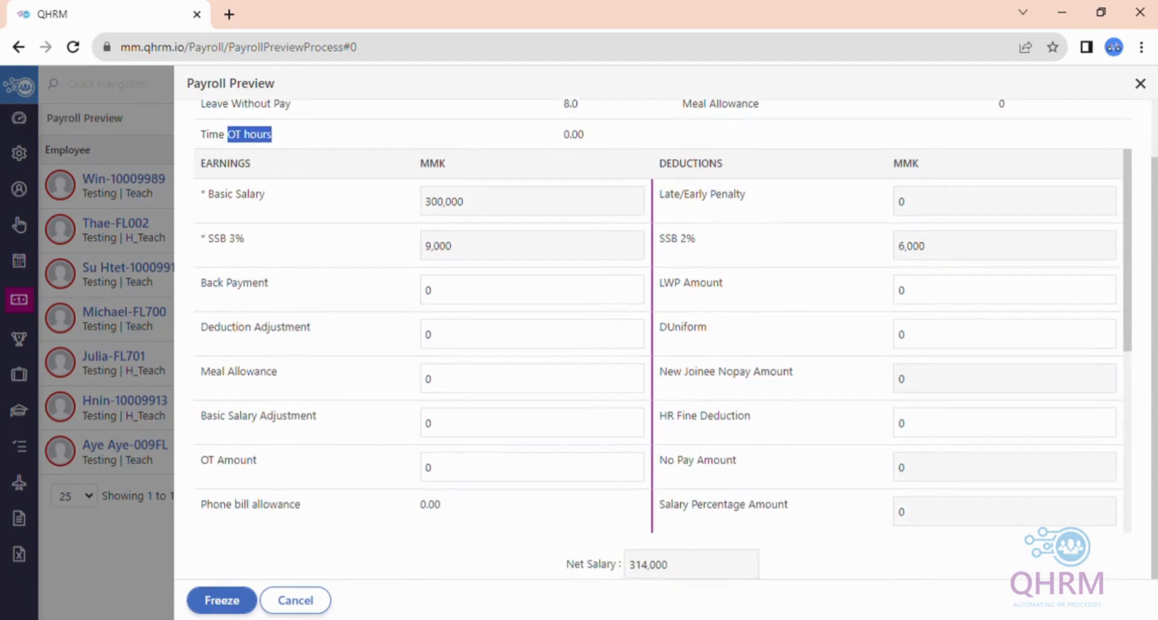
pyautogui.moveTo(225, 195); pyautogui.dragTo(249, 204)
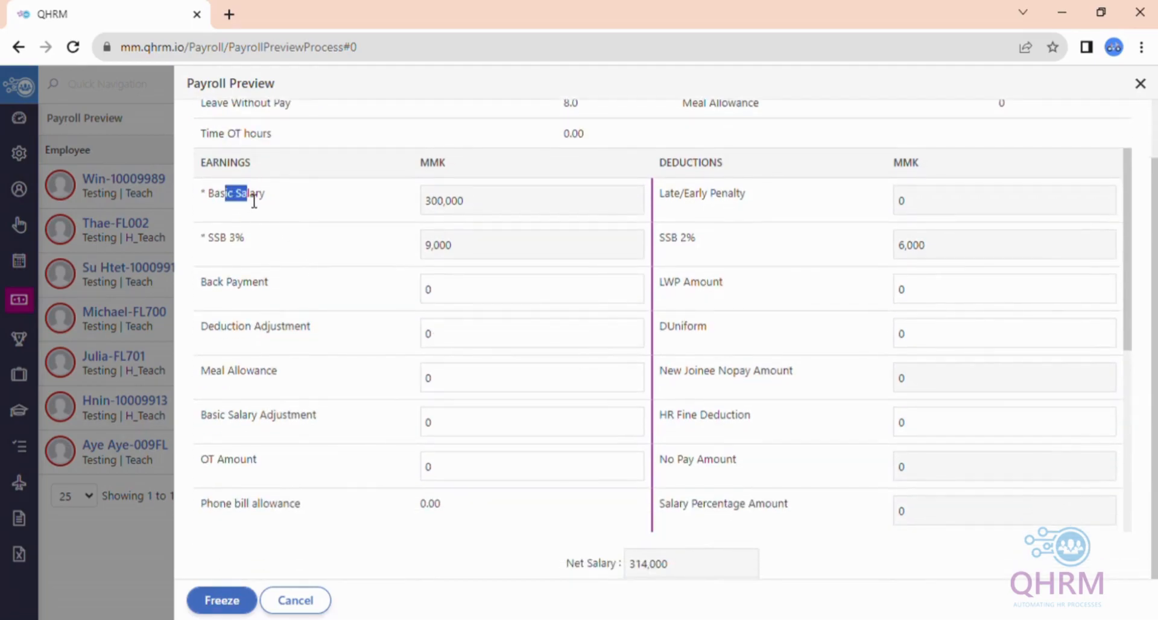
pyautogui.moveTo(230, 240); pyautogui.dragTo(250, 250)
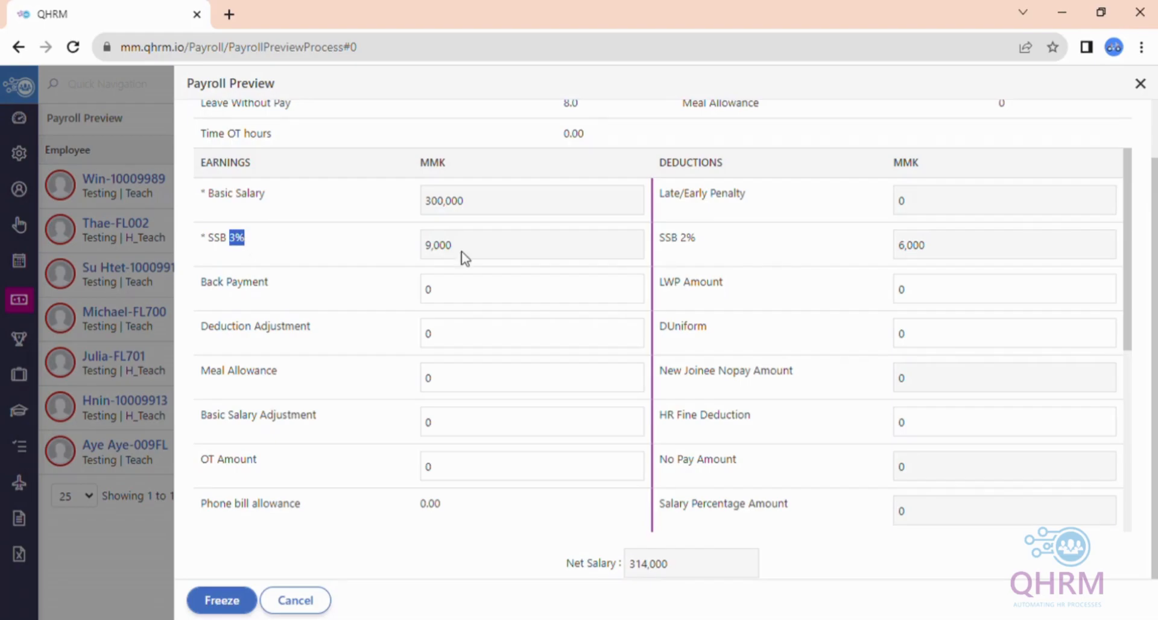
pyautogui.moveTo(682, 239); pyautogui.dragTo(697, 240)
pyautogui.click(778, 278)
# - Review the first employee's remaining earnings and deductions, from phone bill and uniform allowances to tax and petrol fees
pyautogui.scroll(2, 730, 258)
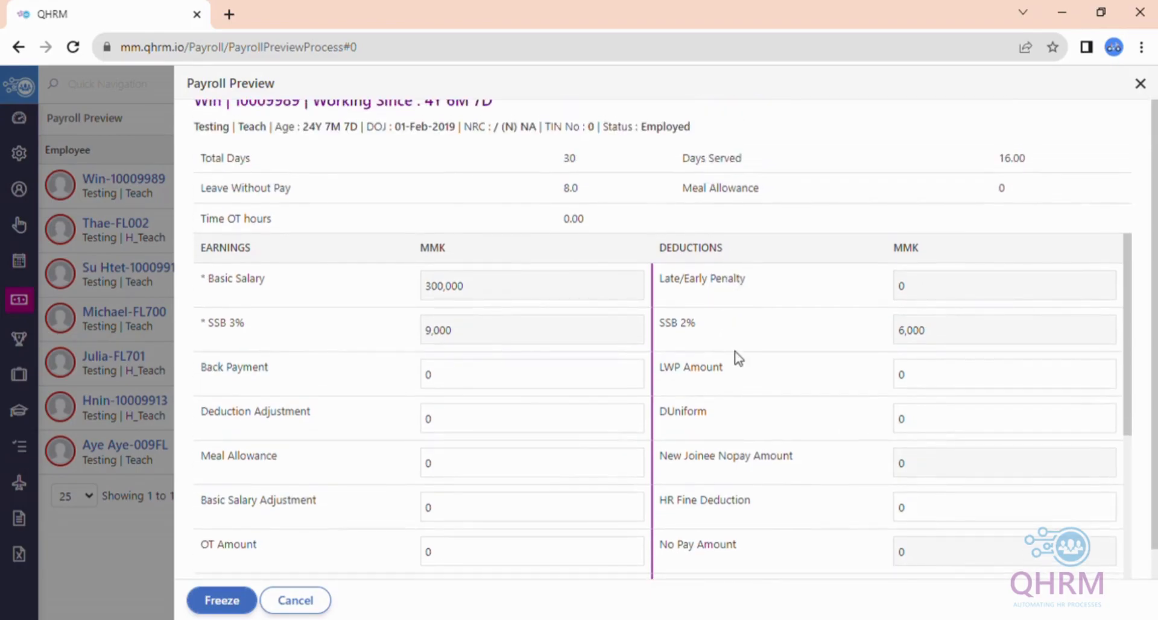
pyautogui.scroll(-3, 736, 356)
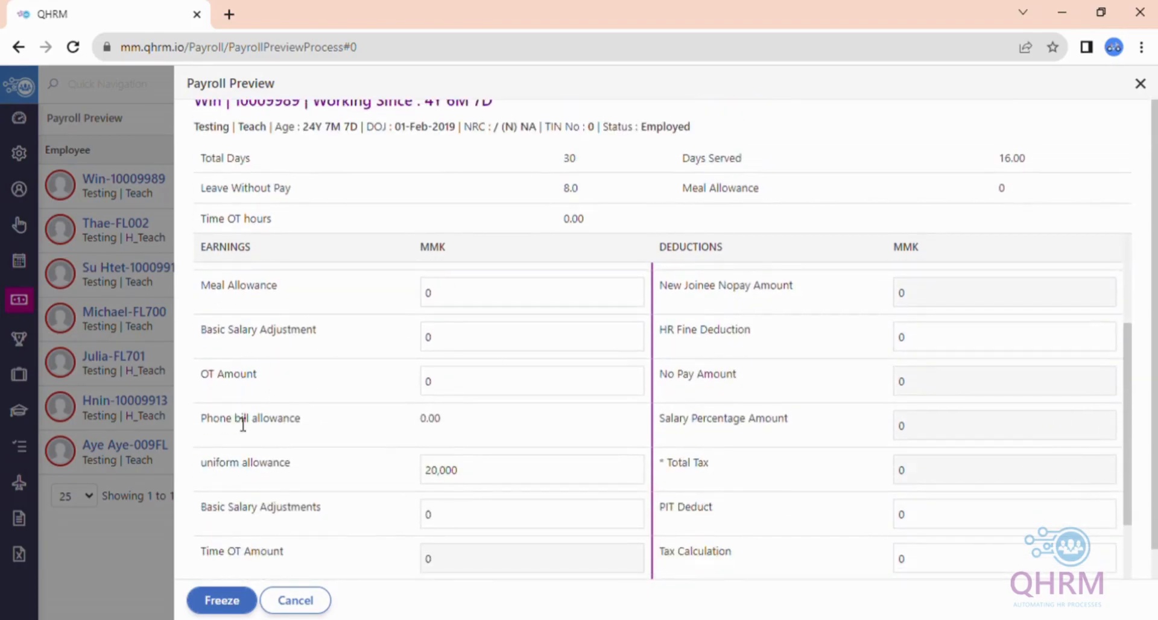
pyautogui.scroll(-2, 215, 472)
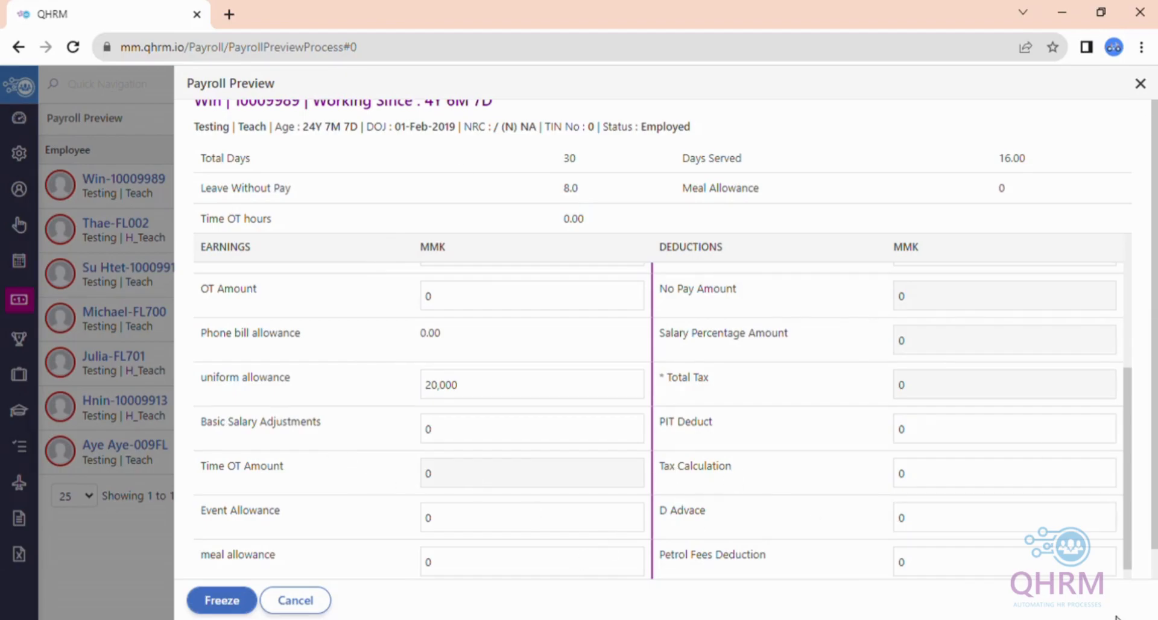
pyautogui.scroll(-2, 858, 540)
pyautogui.scroll(7, 653, 472)
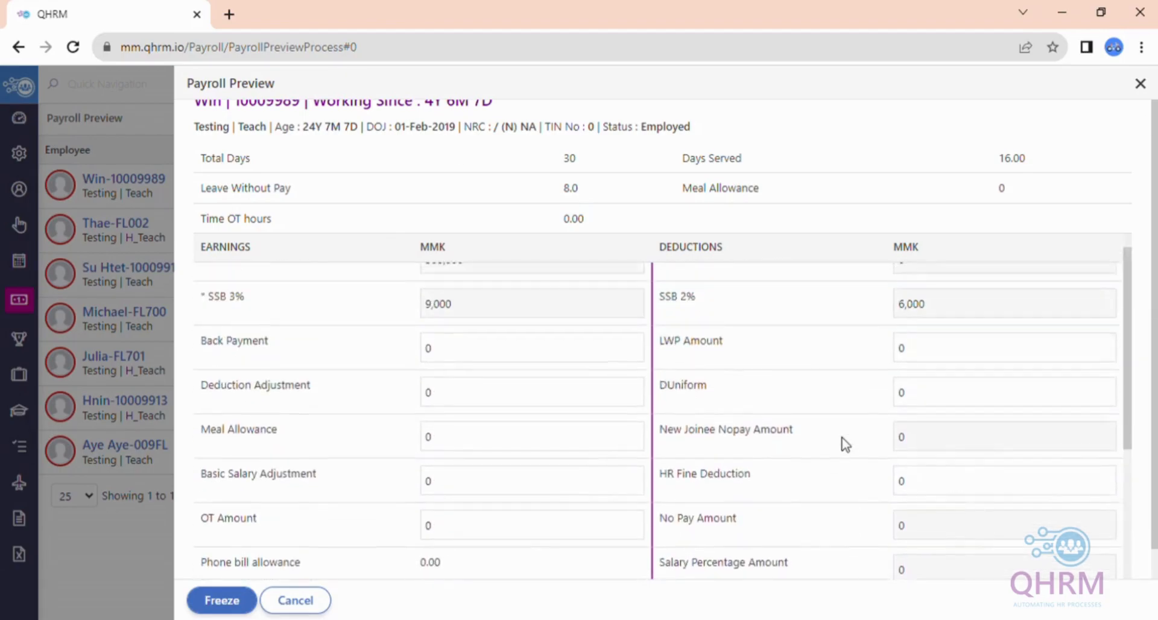
pyautogui.scroll(-3, 808, 457)
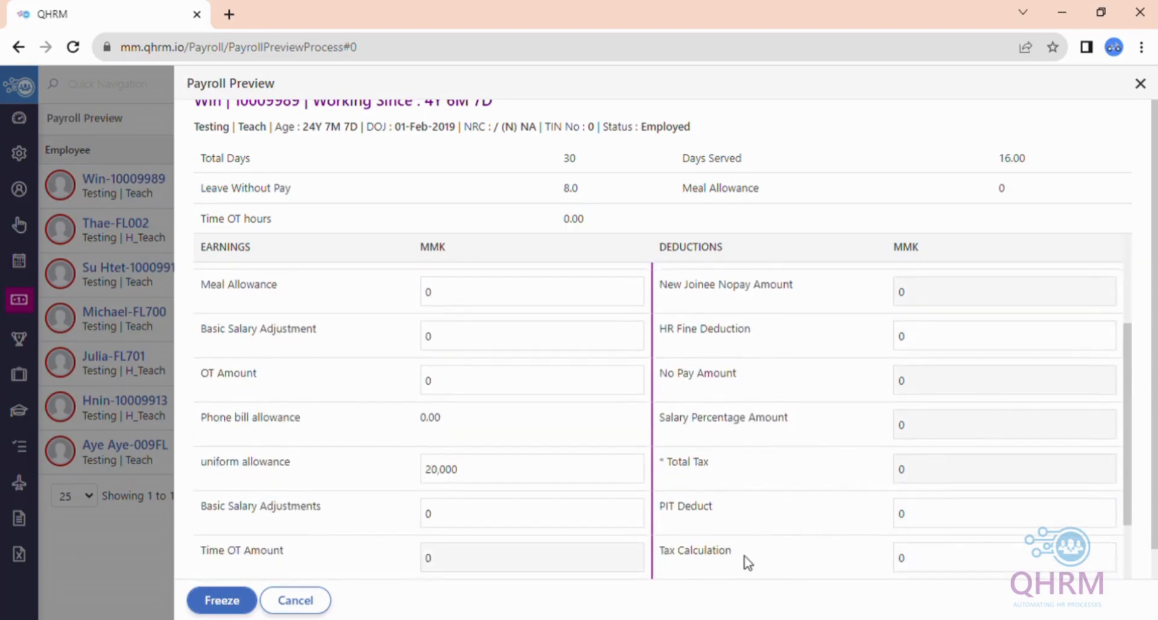
pyautogui.scroll(-4, 733, 440)
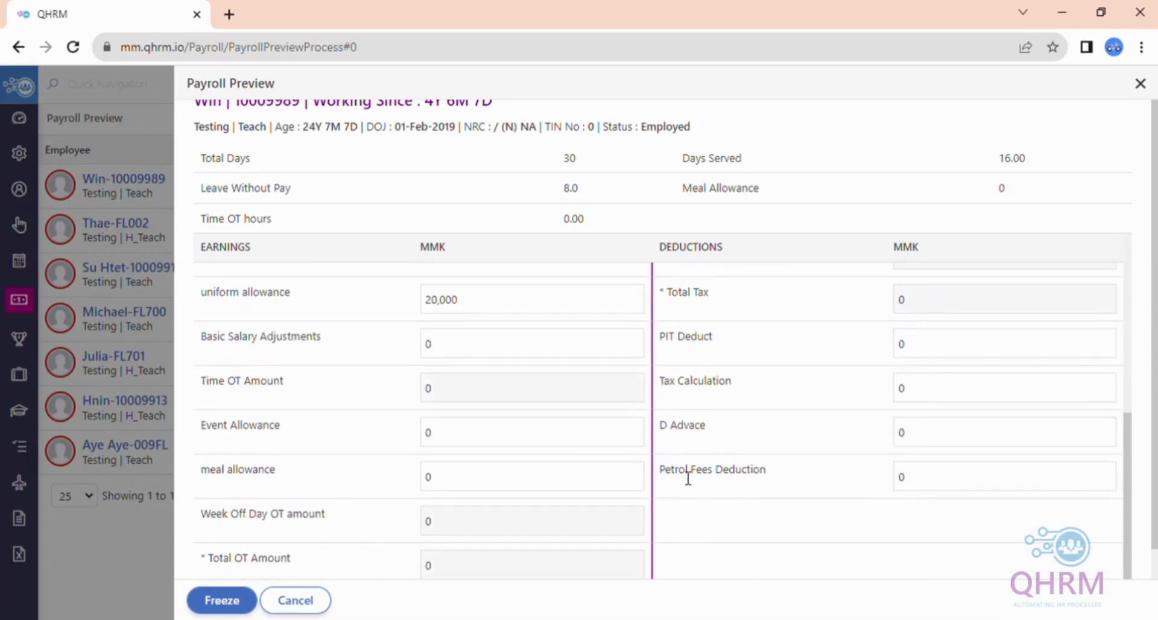
# - Try a Tax Calculation deduction of 5,000 MMK in the first employee's payroll preview
pyautogui.doubleClick(675, 435)
pyautogui.click(914, 445)
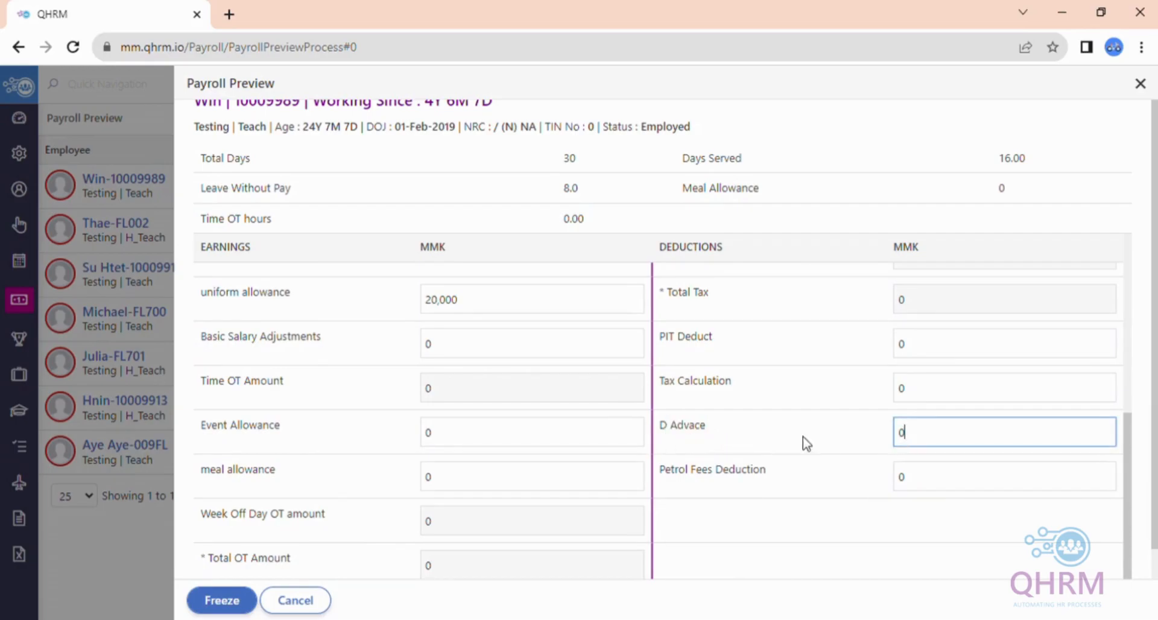
pyautogui.tripleClick(729, 380)
pyautogui.click(935, 393)
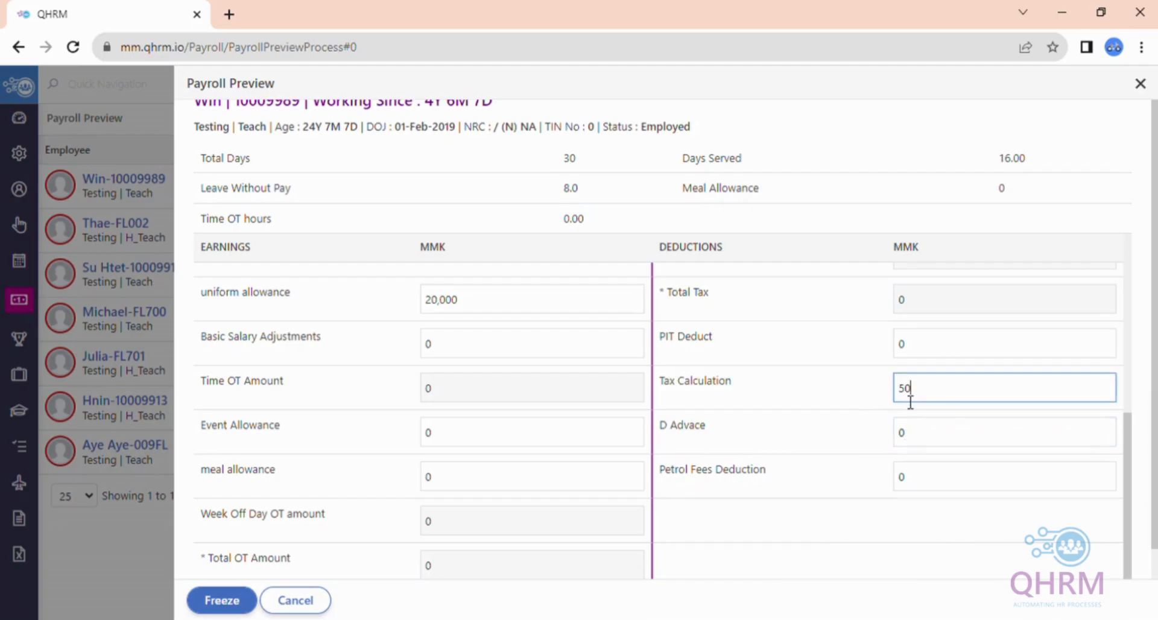
pyautogui.click(814, 432)
pyautogui.scroll(-2, 869, 434)
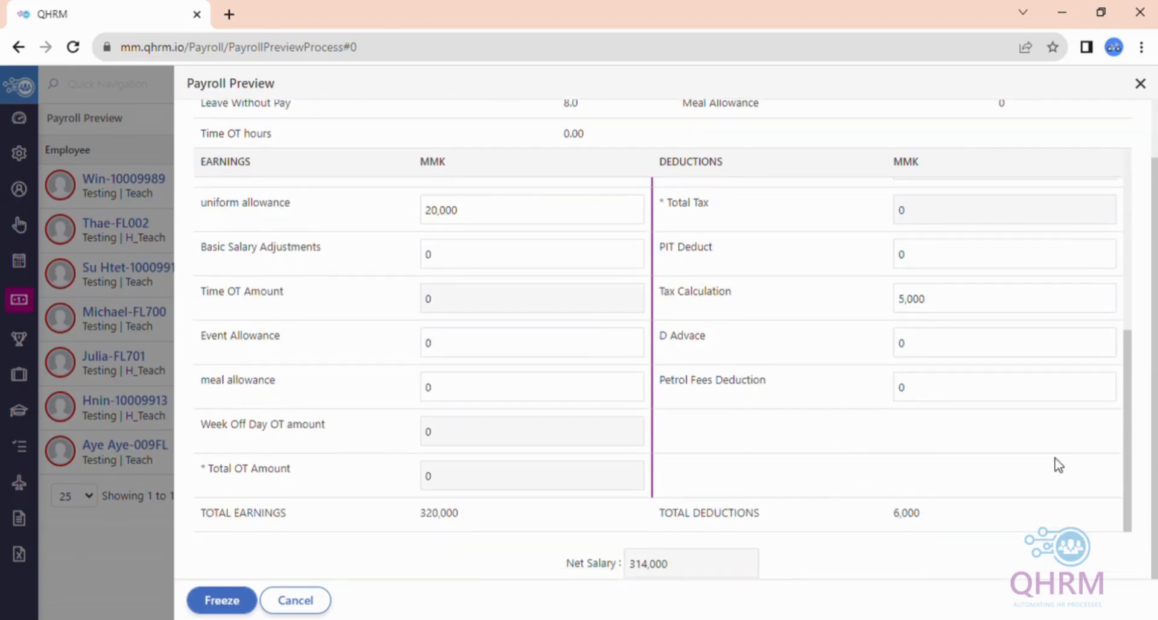
# - Check the first employee's recalculated total deductions and net salary, and look over the payroll entries again
pyautogui.moveTo(936, 509); pyautogui.dragTo(839, 510)
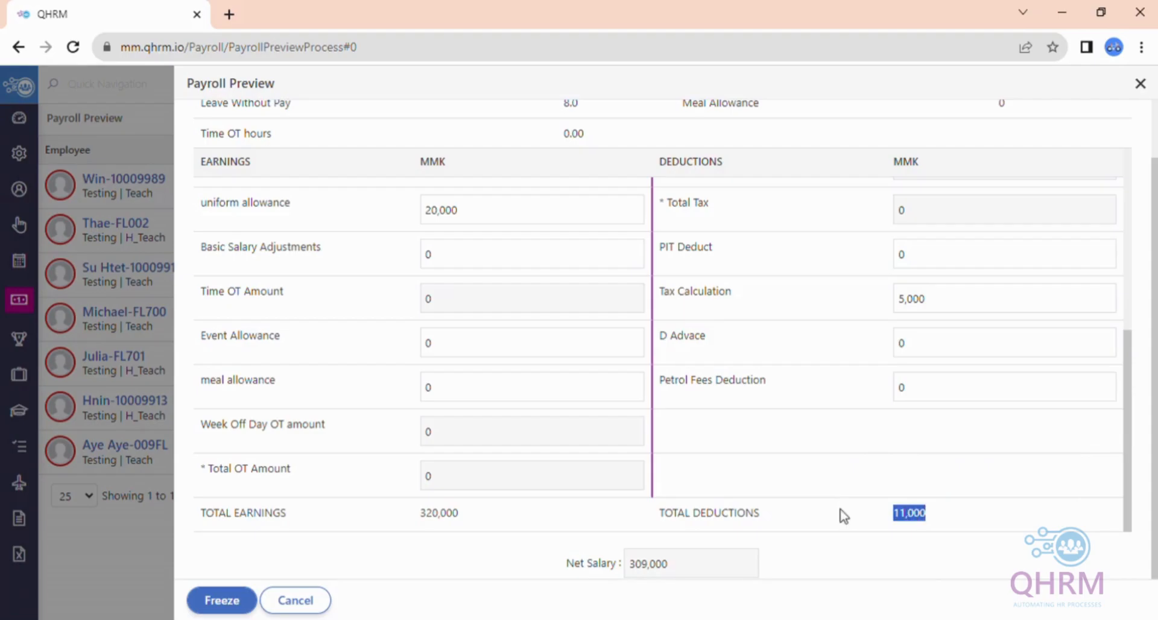
pyautogui.moveTo(619, 564); pyautogui.dragTo(772, 558)
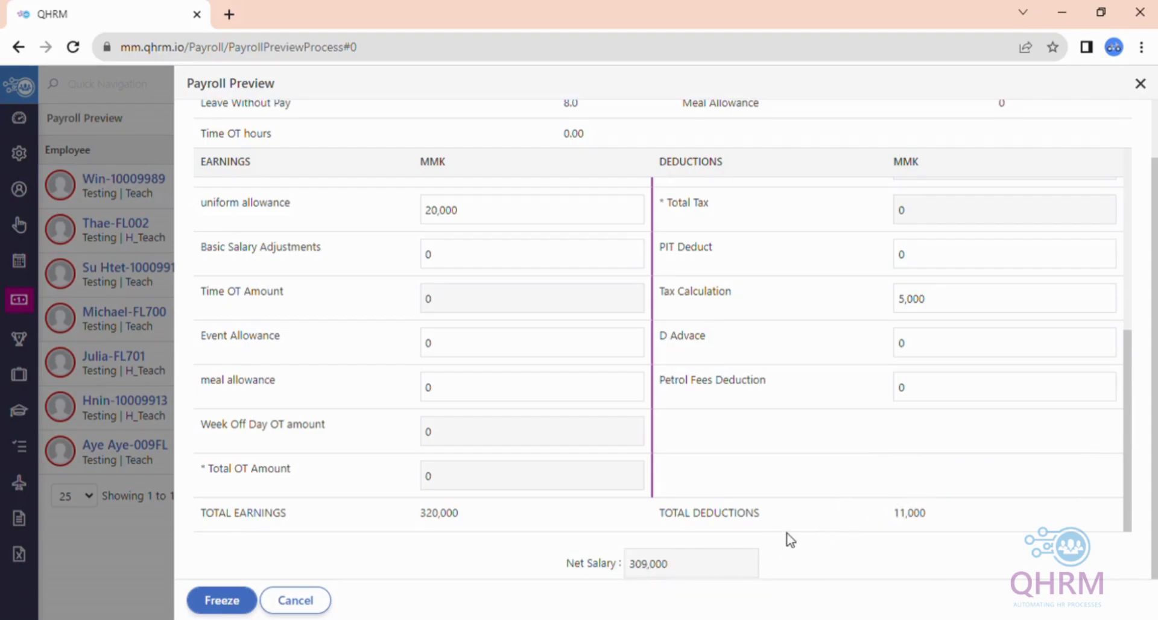
pyautogui.scroll(10, 788, 538)
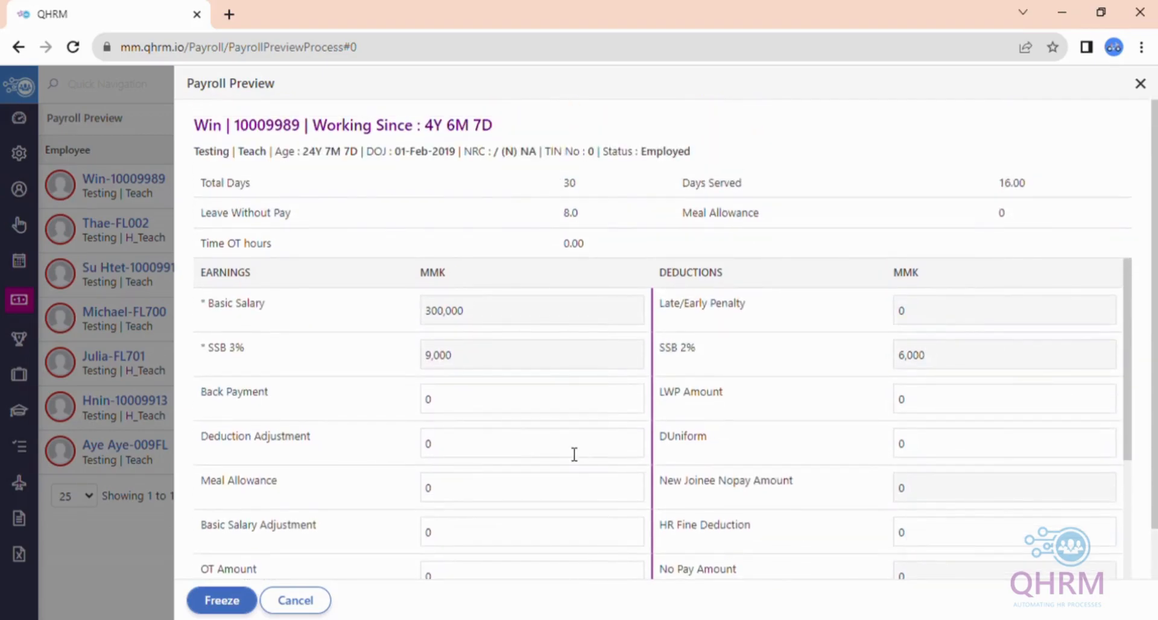
pyautogui.scroll(-5, 380, 437)
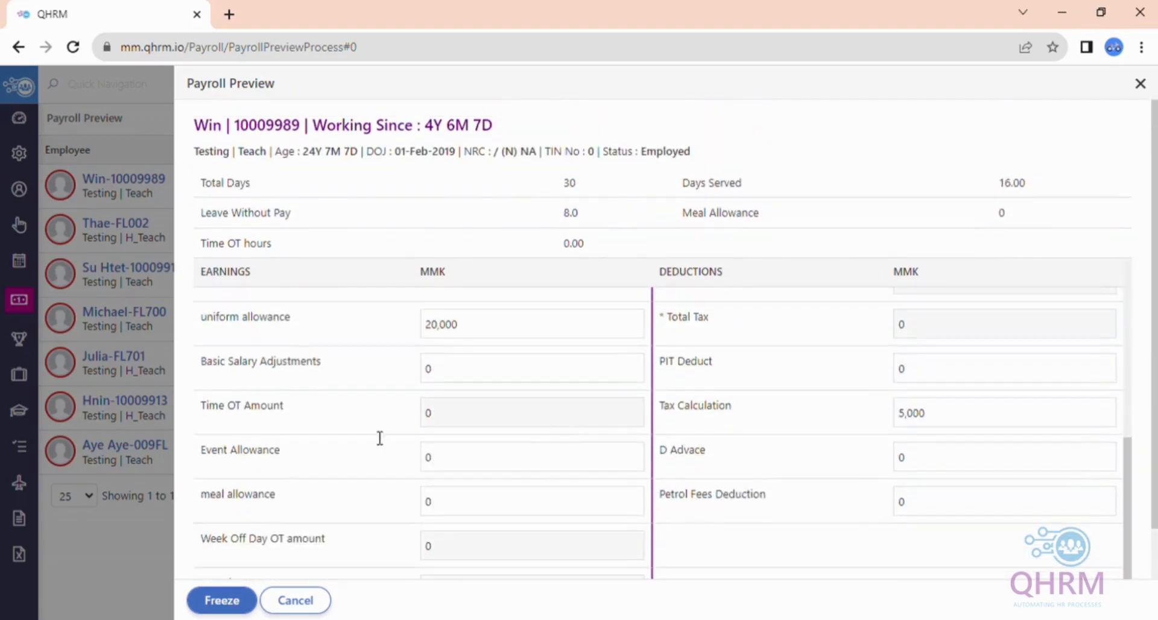
# - Close the first employee's preview without freezing it, reopen it to check the Tax Calculation value, and close it again
pyautogui.click(1140, 84)
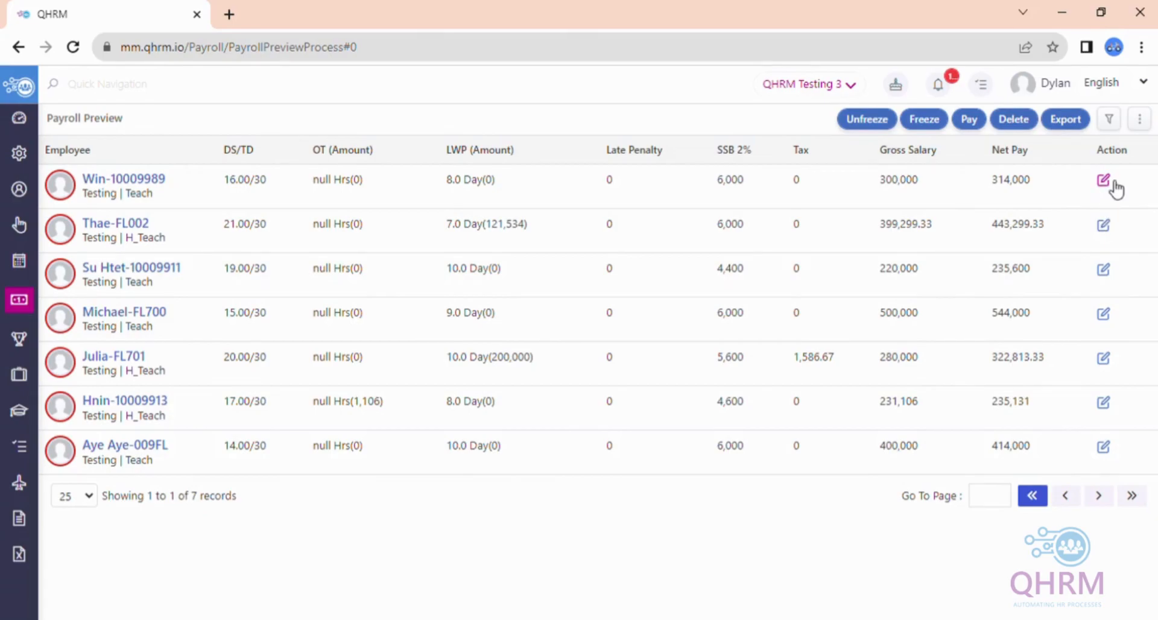
pyautogui.click(1103, 180)
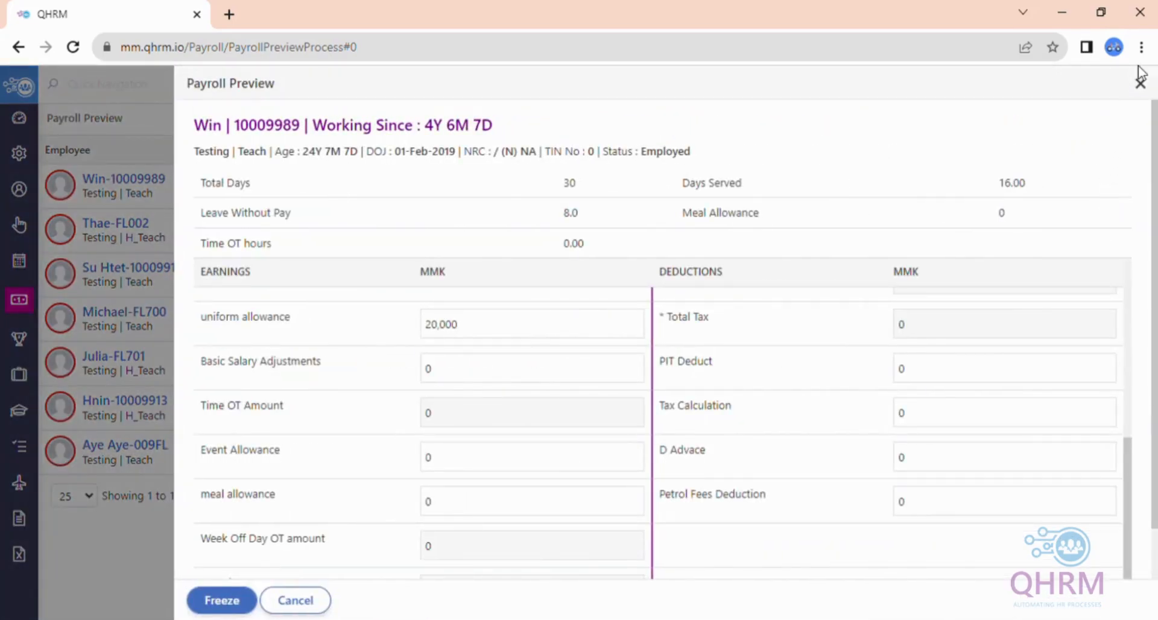
pyautogui.click(1140, 85)
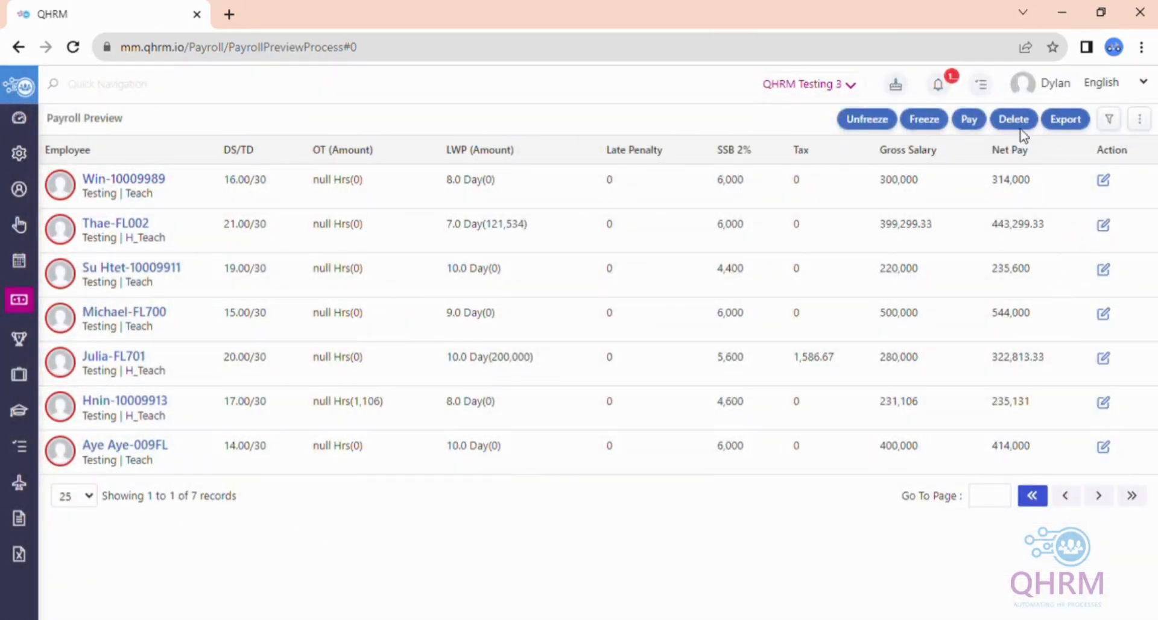
# - Freeze the payroll of all listed Testing department employees and mark it as paid
pyautogui.click(932, 124)
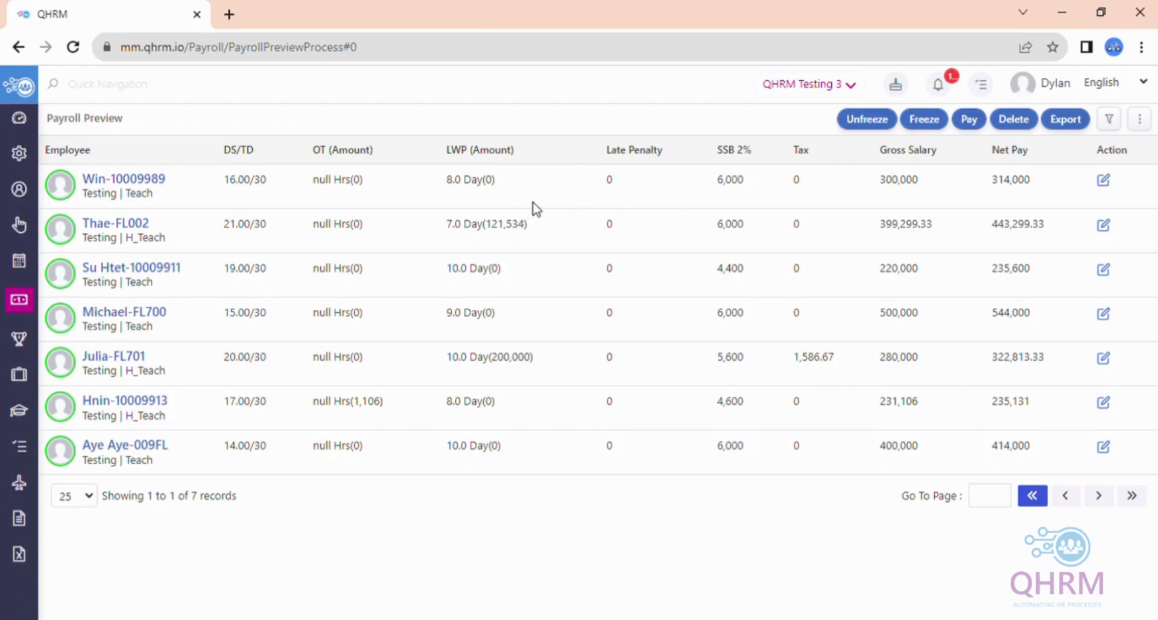
pyautogui.click(972, 119)
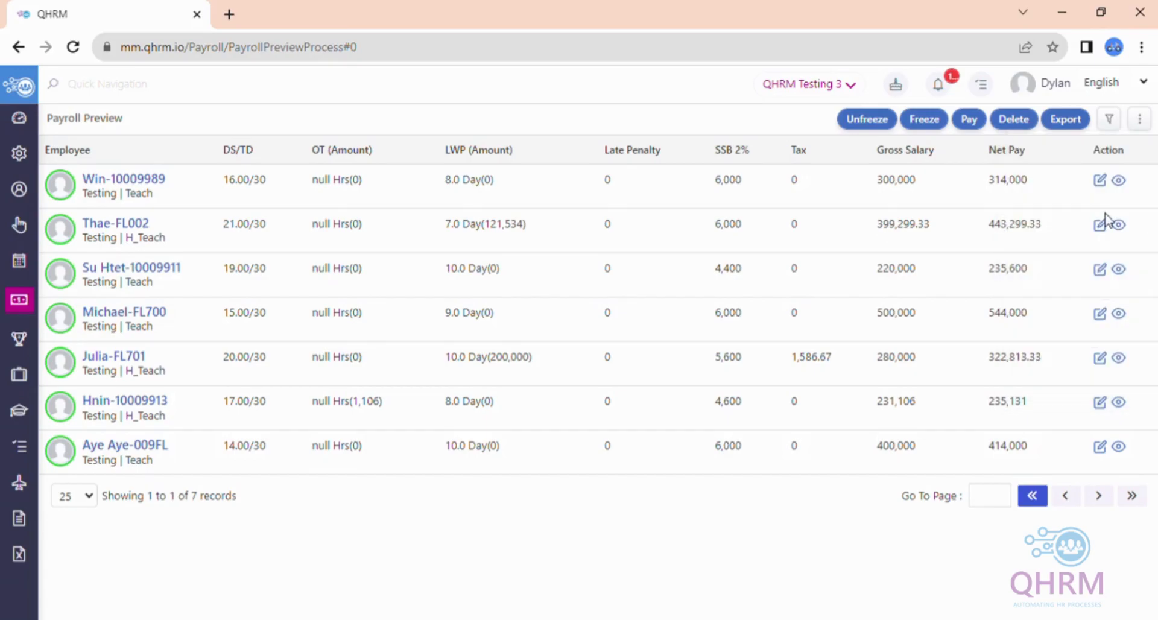
# - View the first employee's payslip, review its payments, deductions and net salary, and close it
pyautogui.click(1122, 181)
pyautogui.scroll(-3, 1138, 389)
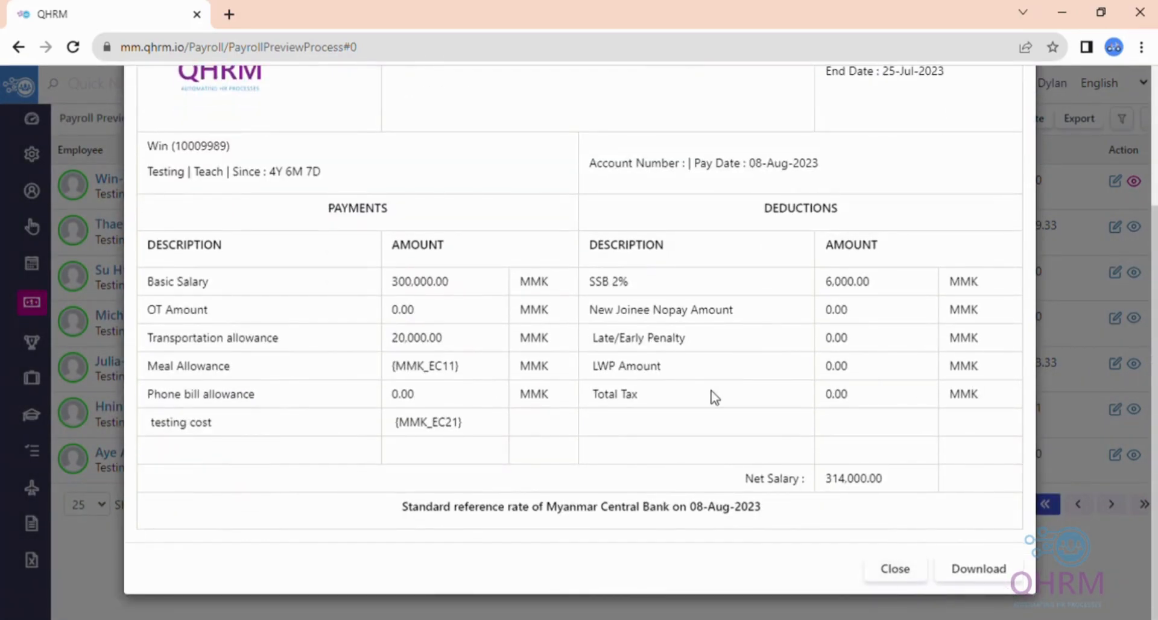
pyautogui.scroll(4, 714, 396)
pyautogui.scroll(-4, 762, 429)
pyautogui.click(894, 570)
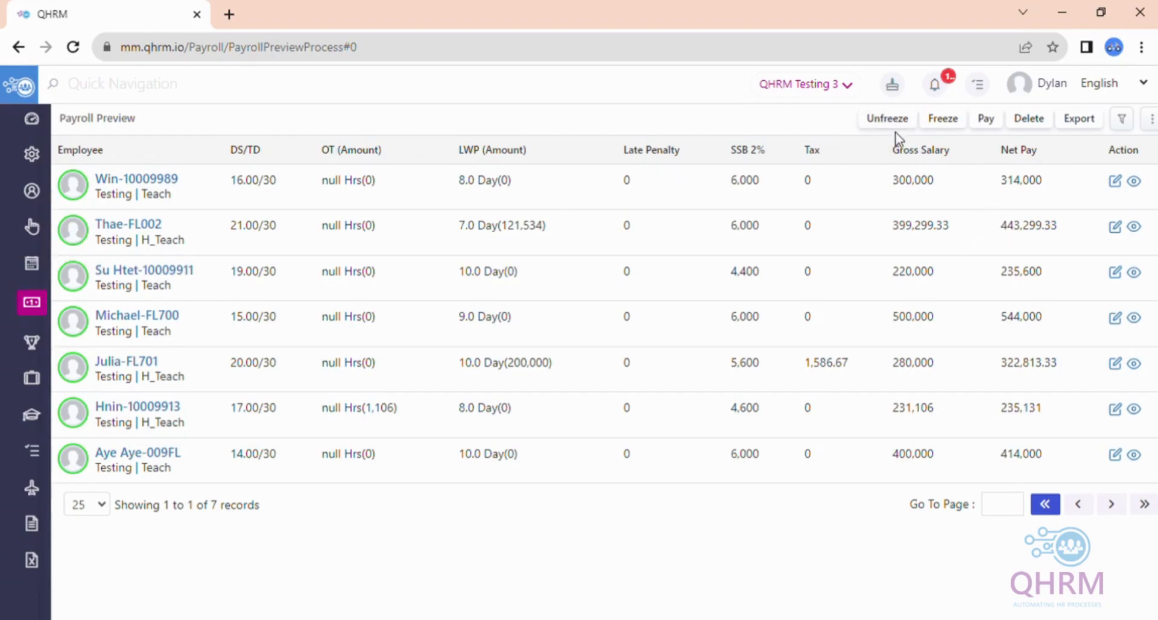
# - Open the second employee's paid payroll record and unfreeze it
pyautogui.click(1116, 233)
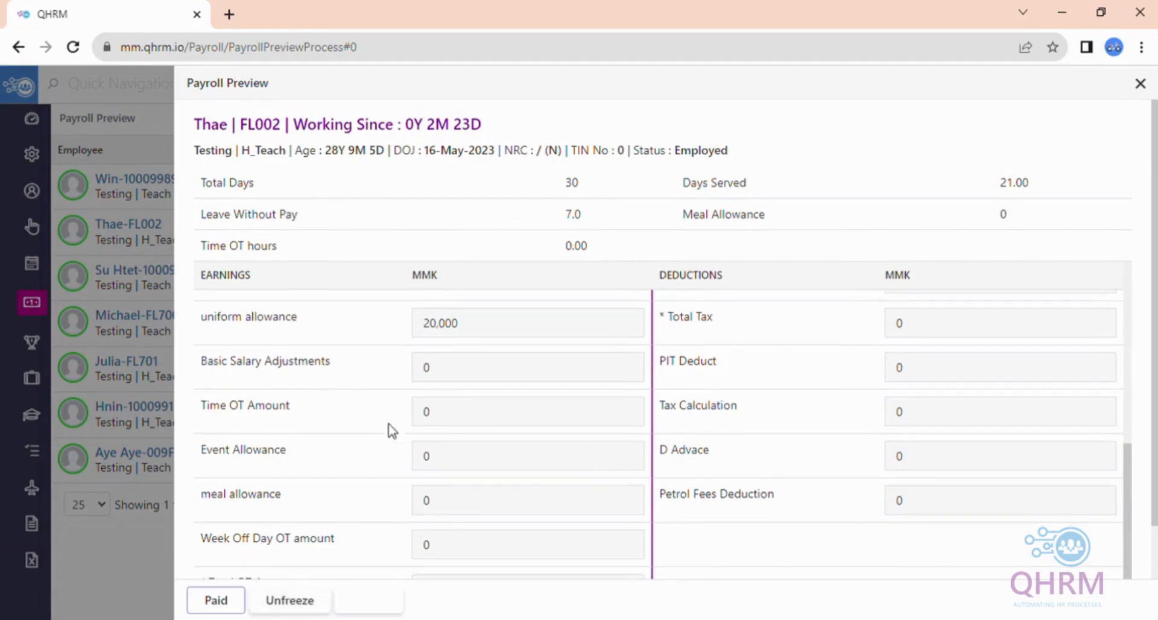
pyautogui.scroll(-2, 453, 418)
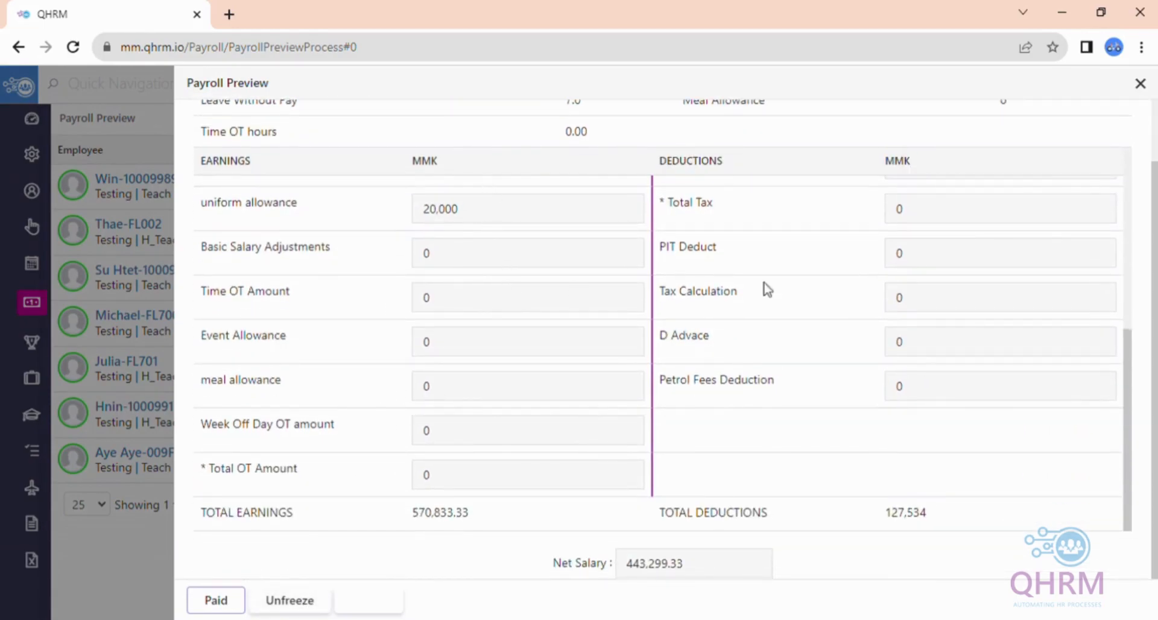
pyautogui.click(297, 599)
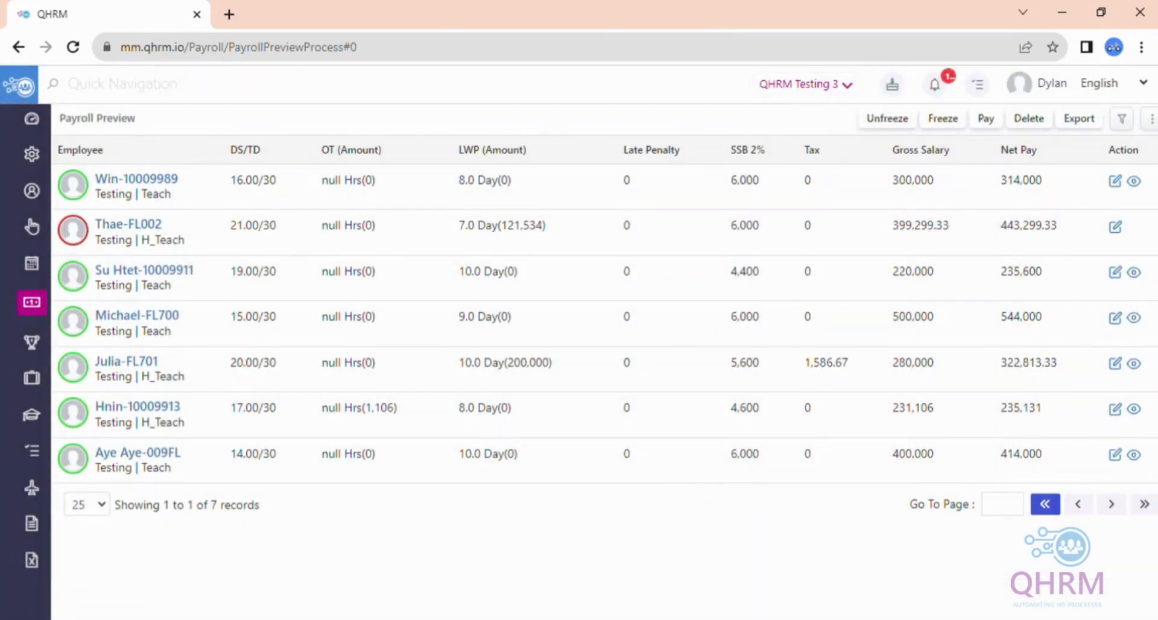
# - Set the second employee's Tax Calculation deduction to 5,000 MMK and check the total deductions
pyautogui.click(1116, 229)
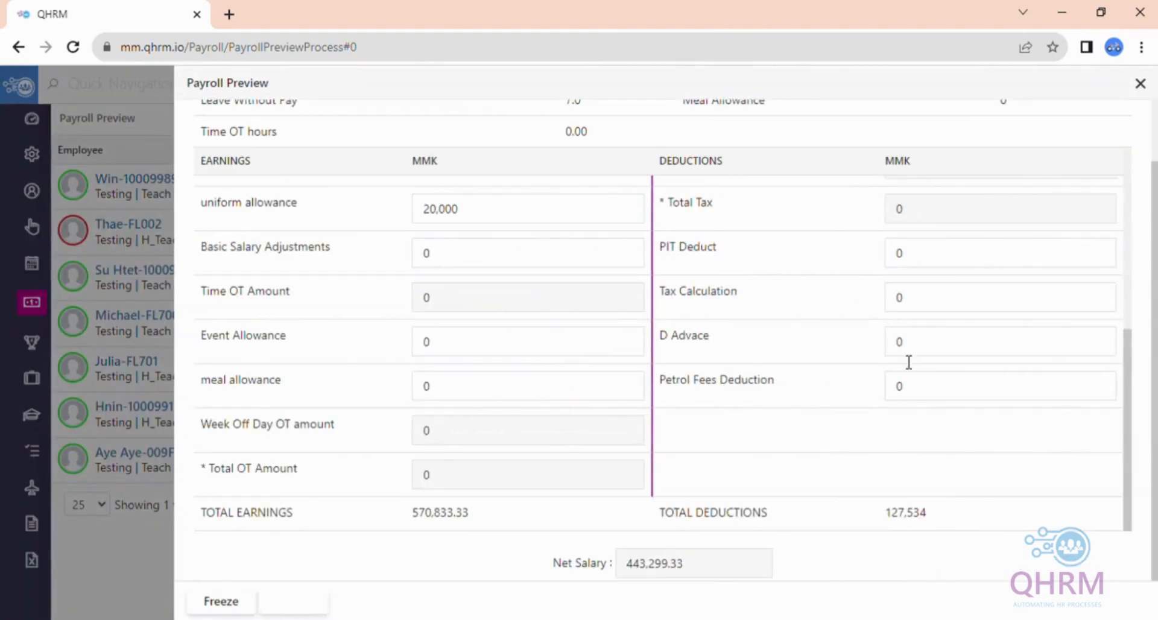
pyautogui.doubleClick(931, 306)
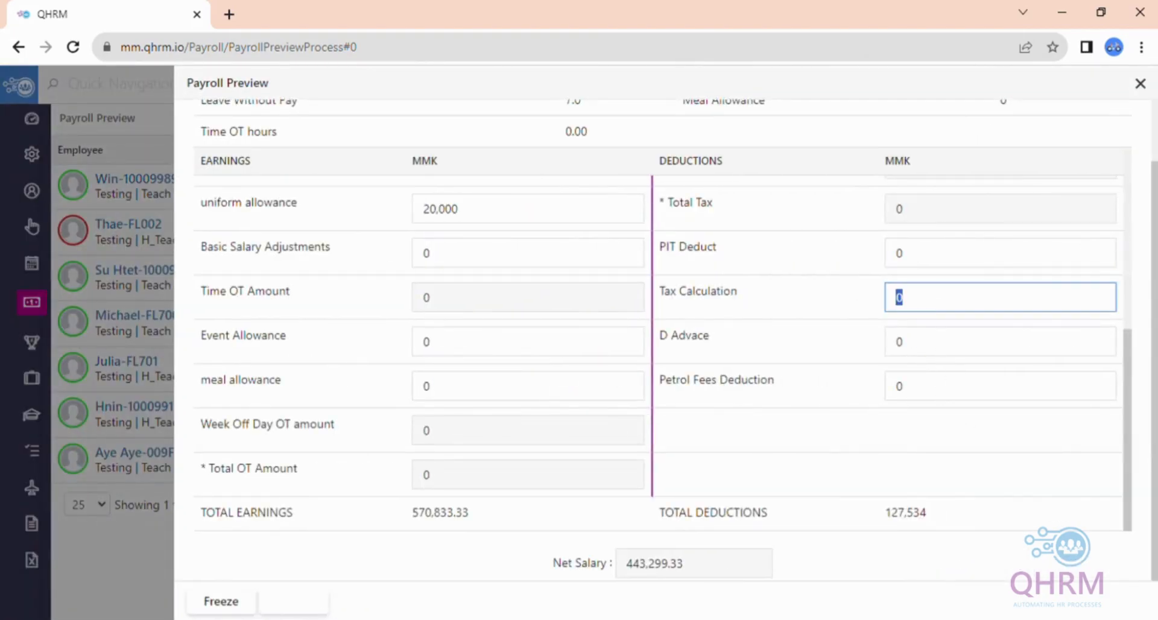
pyautogui.click(1004, 369)
pyautogui.doubleClick(1045, 294)
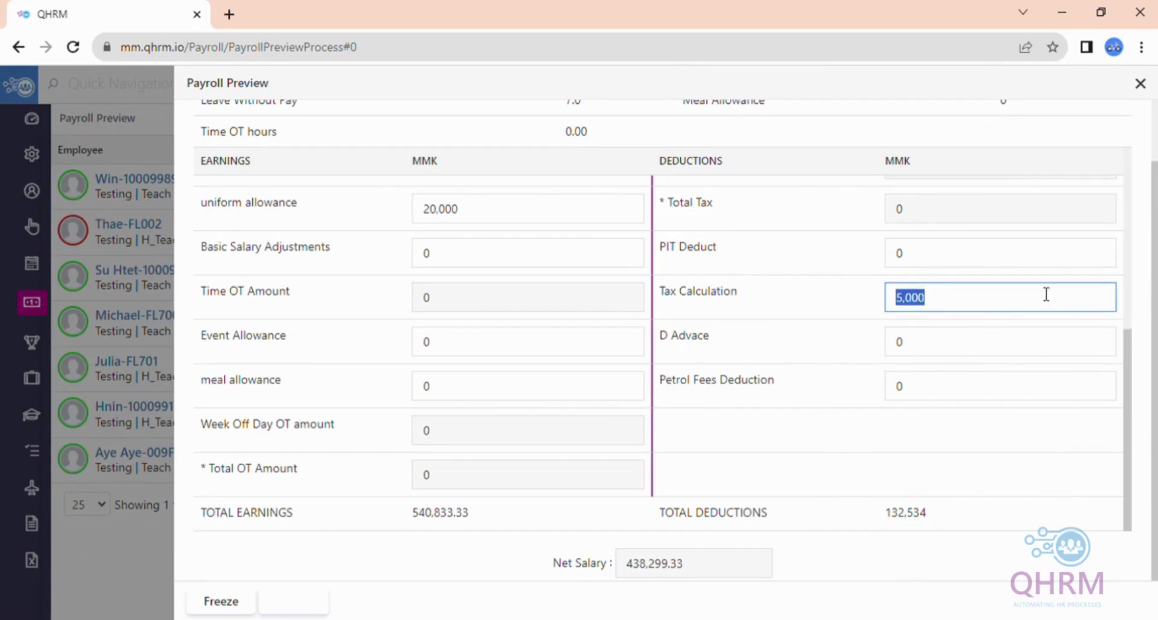
pyautogui.click(1074, 349)
pyautogui.moveTo(893, 514); pyautogui.dragTo(945, 524)
pyautogui.click(945, 524)
pyautogui.moveTo(713, 515); pyautogui.dragTo(809, 517)
pyautogui.click(822, 505)
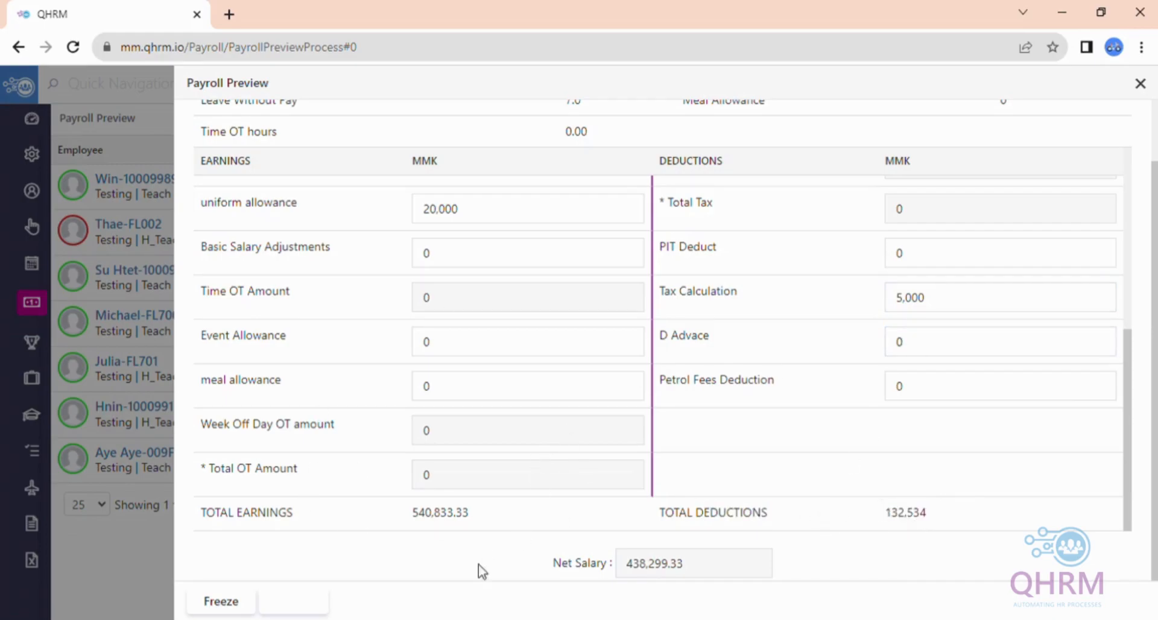
# - Freeze the second employee's revised payroll, reopen the record and pay it
pyautogui.click(234, 604)
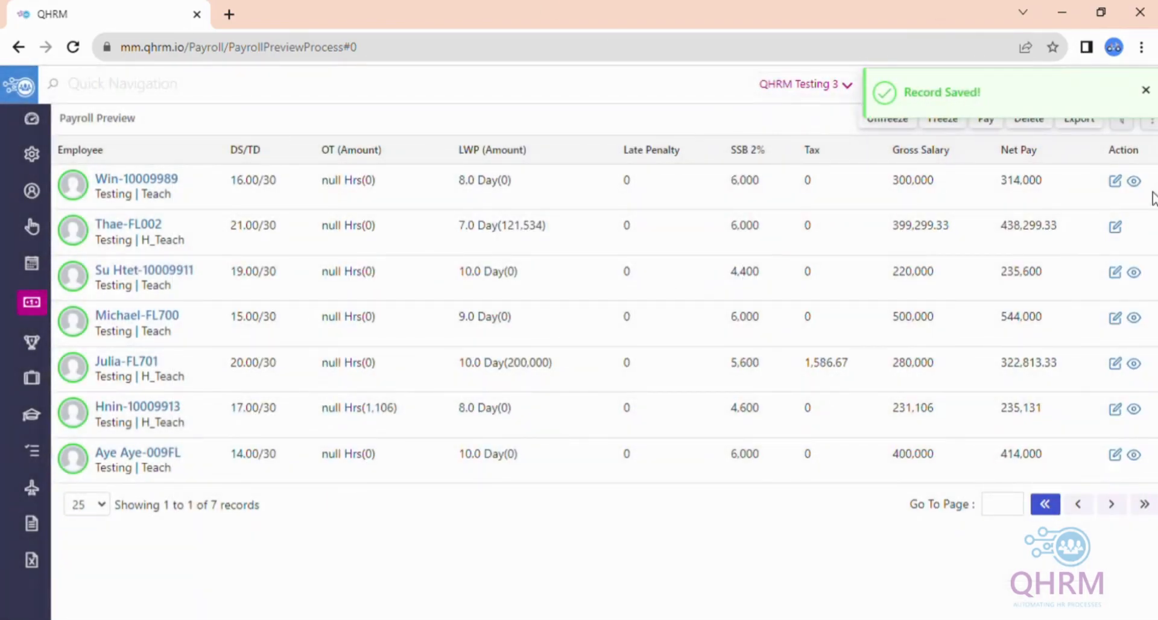
pyautogui.click(1122, 233)
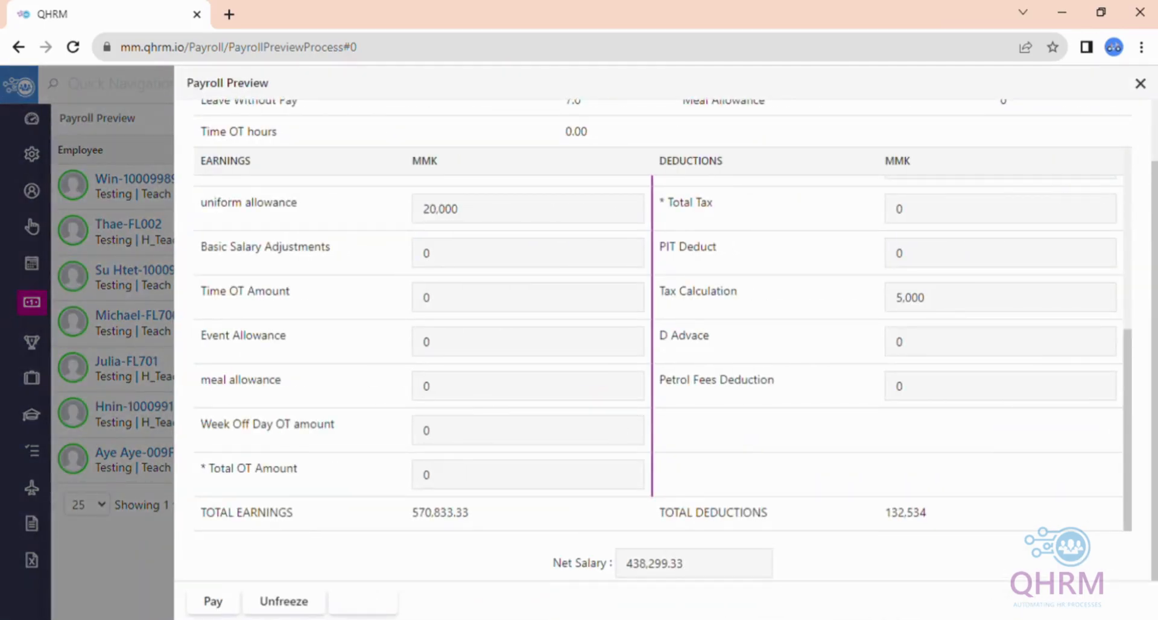
pyautogui.click(208, 610)
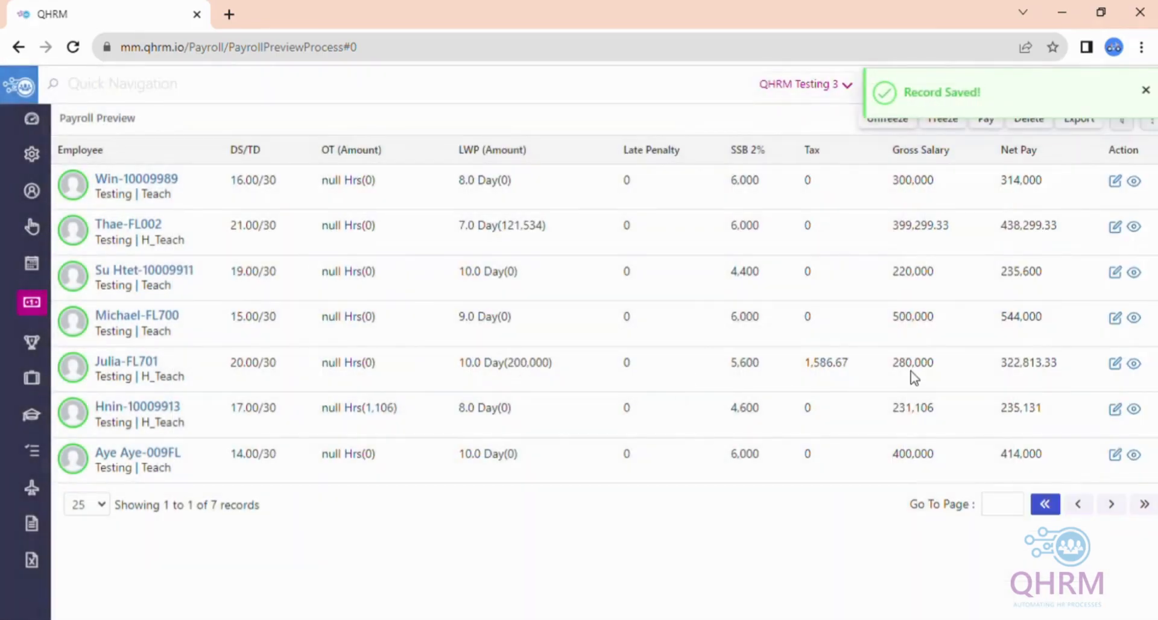